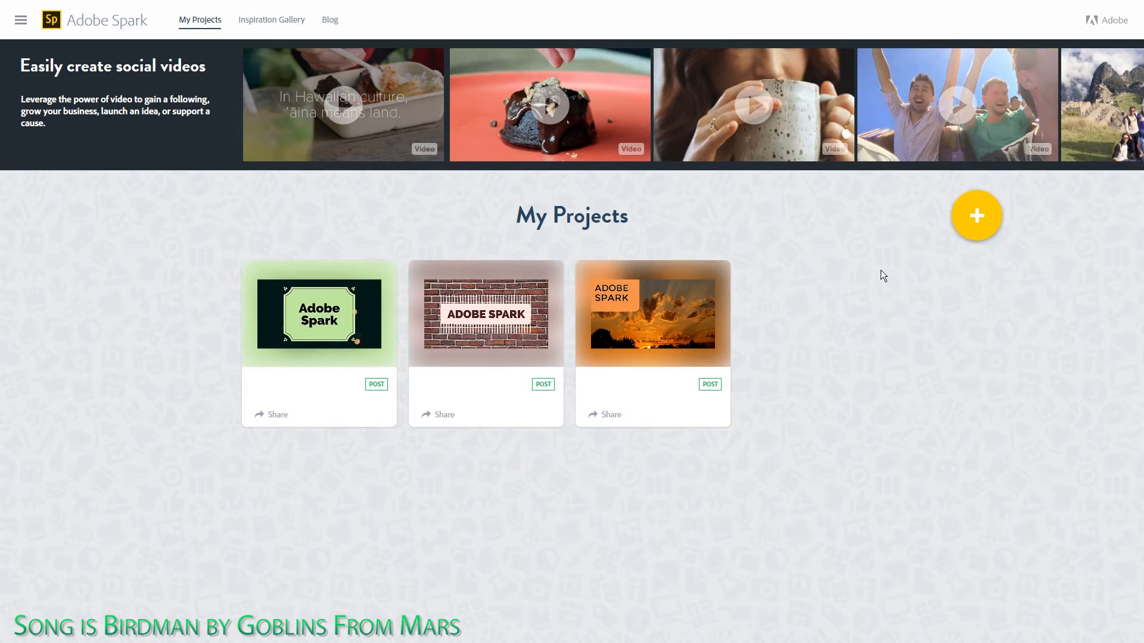
# Step: Look over the Inspiration Gallery and the Blog, and return to the My Projects overview
pyautogui.click(255, 24)
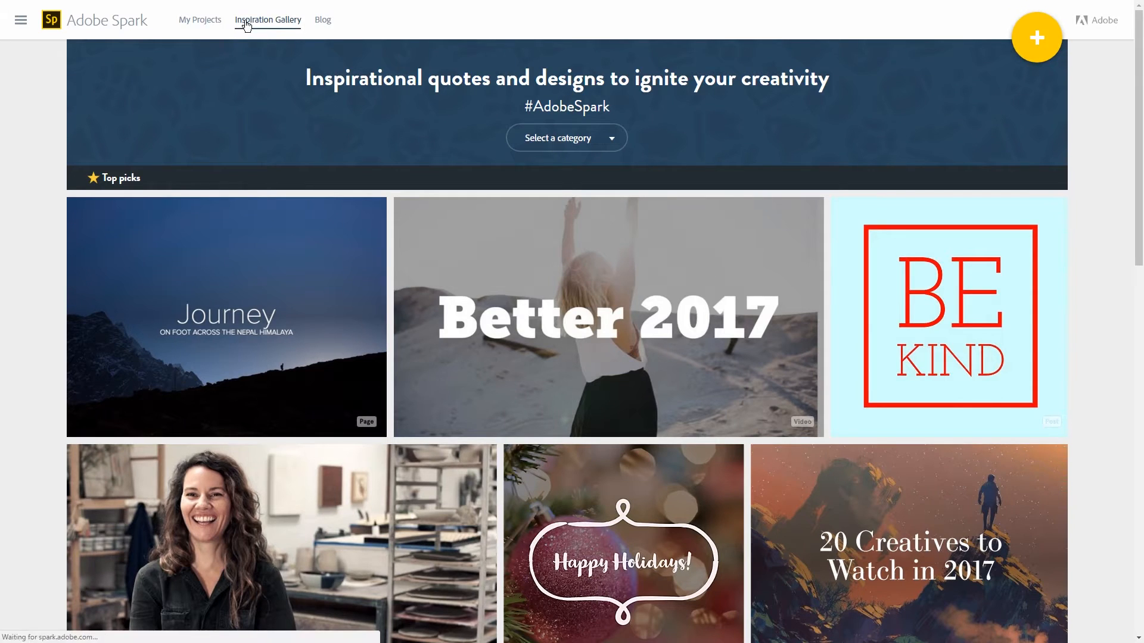
pyautogui.click(323, 19)
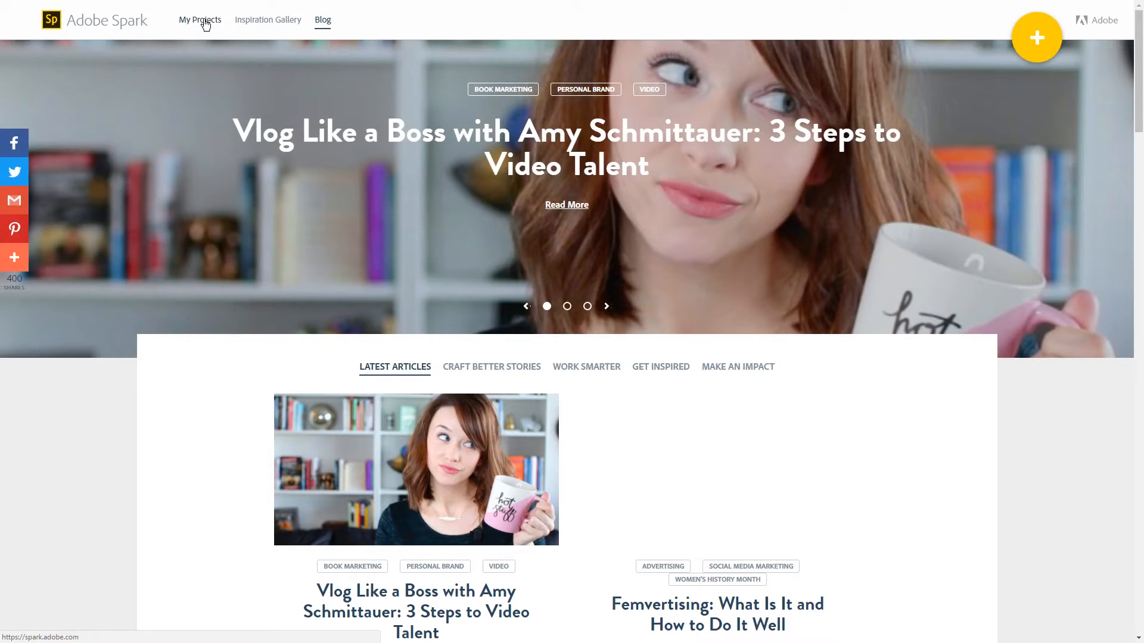
pyautogui.click(205, 21)
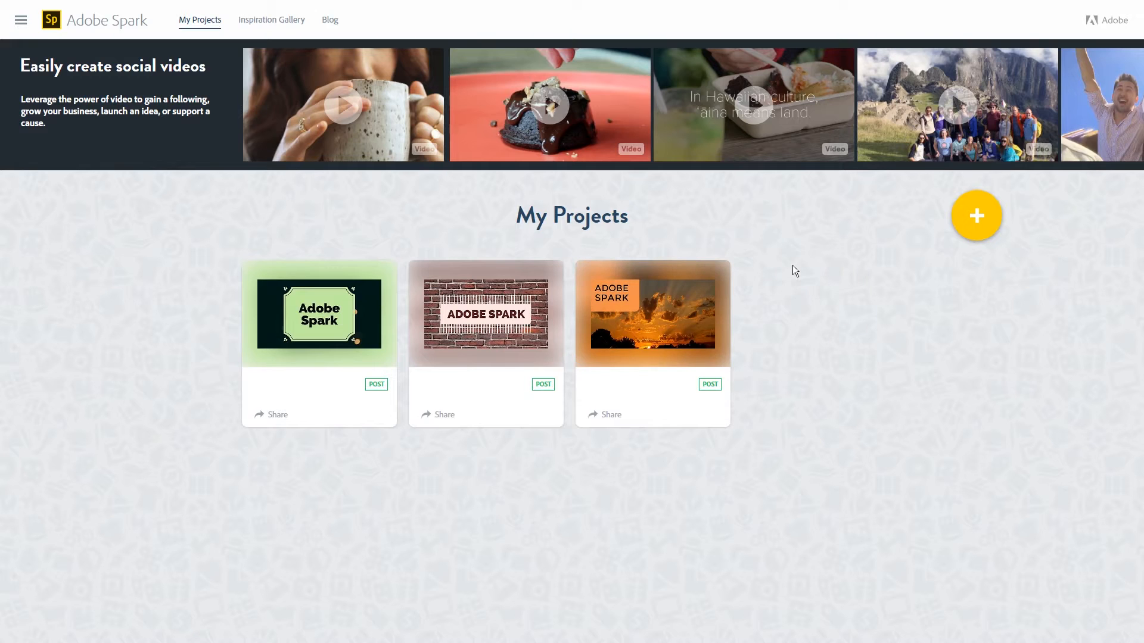
# Step: Create a new Post project with the text "Adobe Spark"
pyautogui.moveTo(714, 280)
pyautogui.click(978, 225)
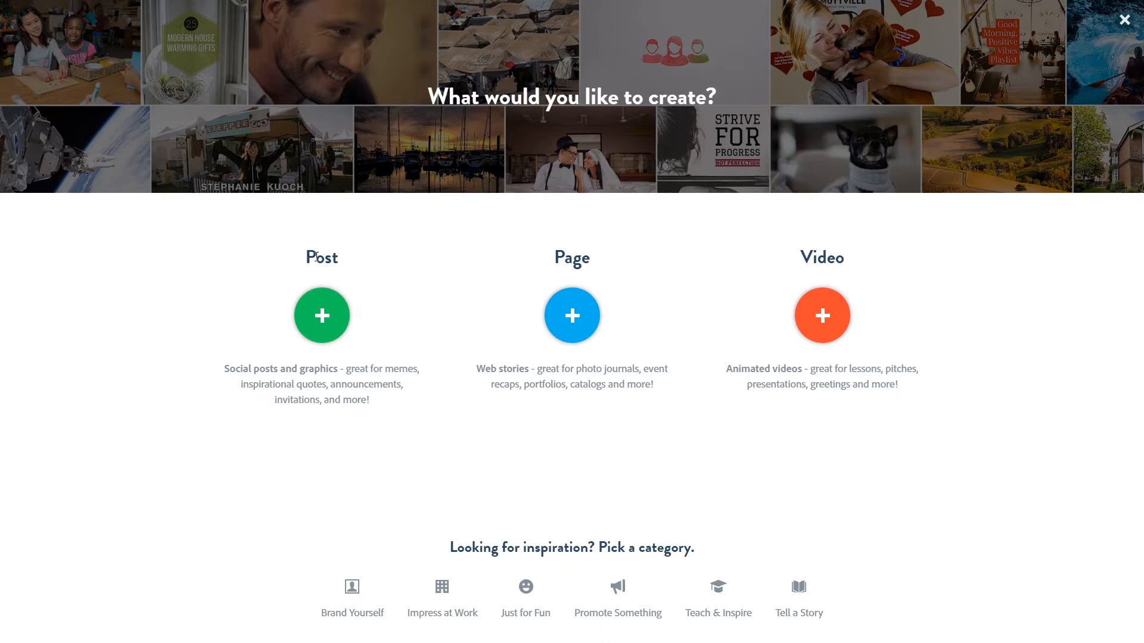
pyautogui.click(322, 315)
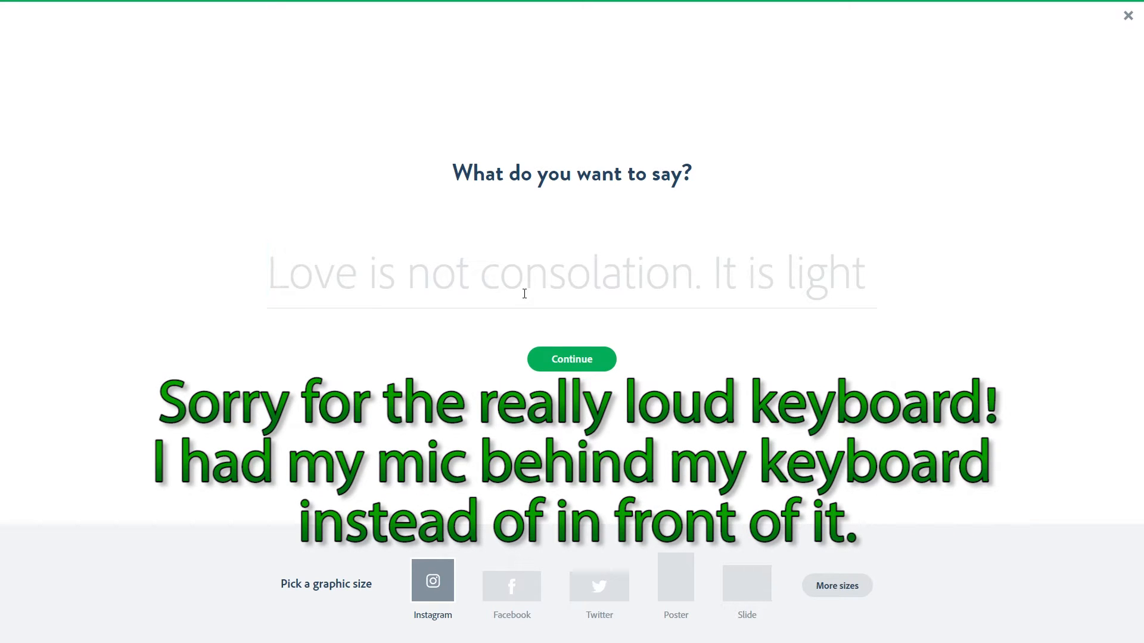
pyautogui.write('Adobe Spark')
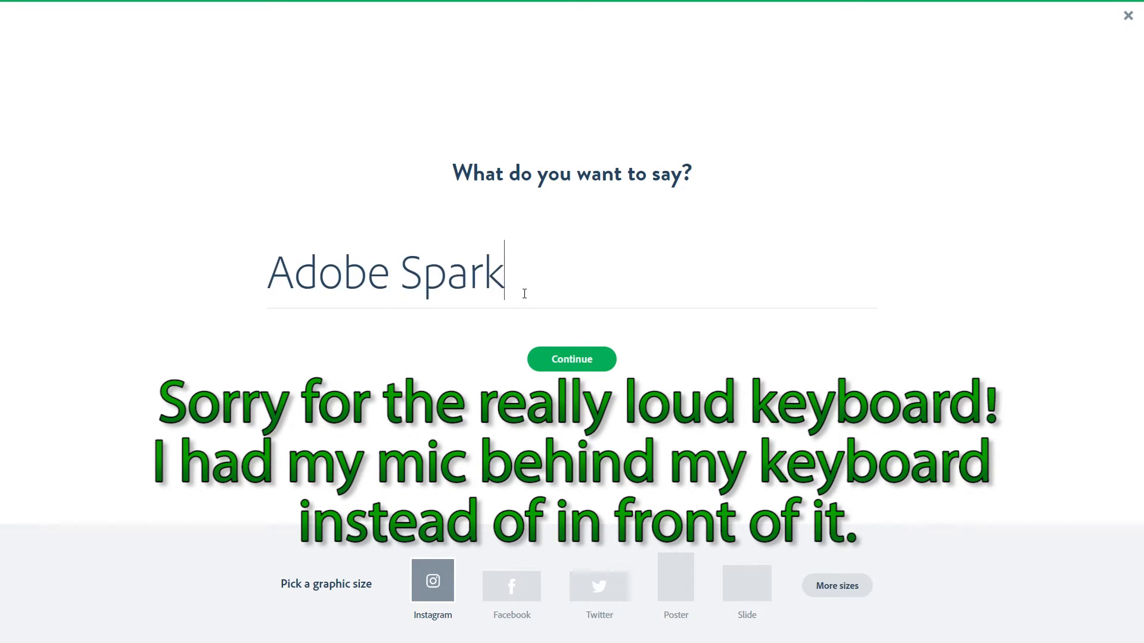
pyautogui.click(563, 360)
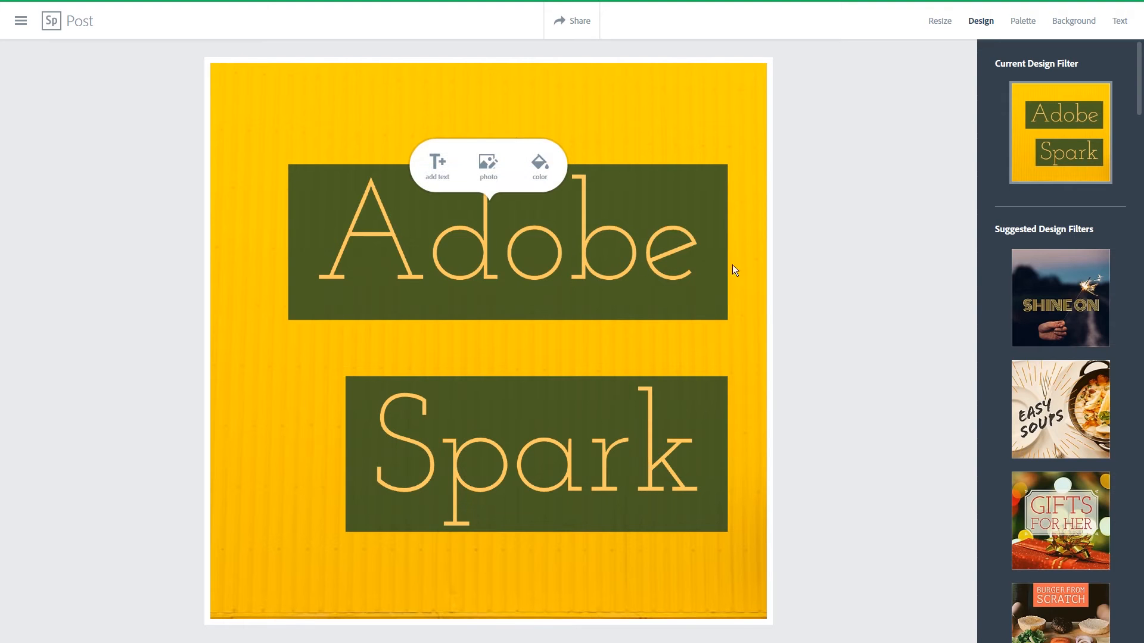
# Step: Resize the post to the YouTube thumbnail format
pyautogui.click(944, 31)
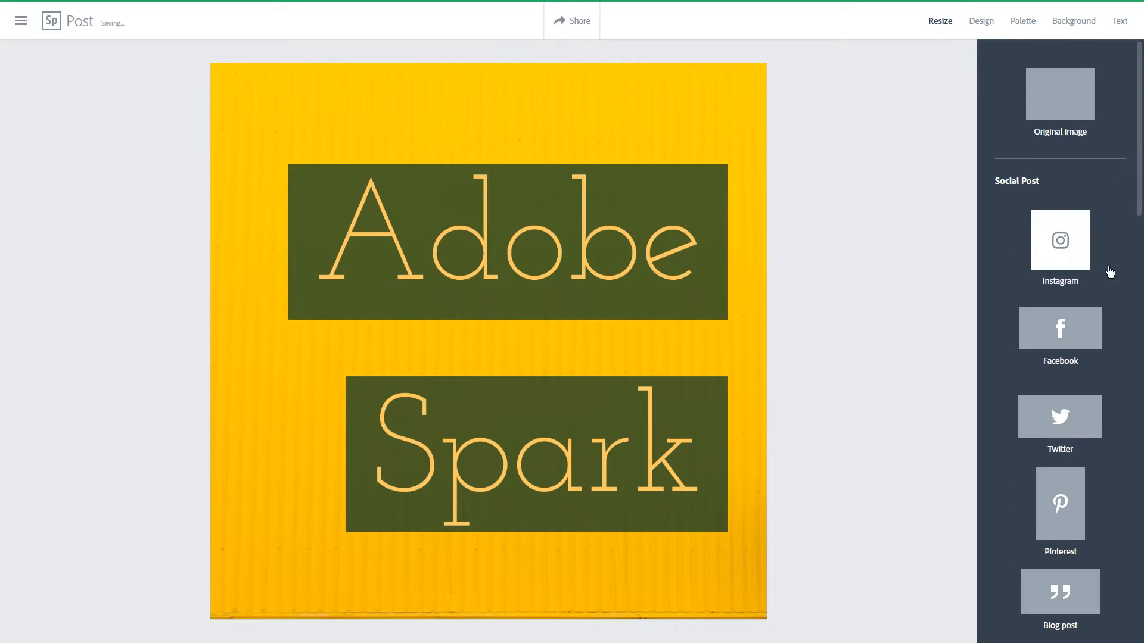
pyautogui.scroll(-4, 1103, 281)
pyautogui.scroll(-10, 1103, 281)
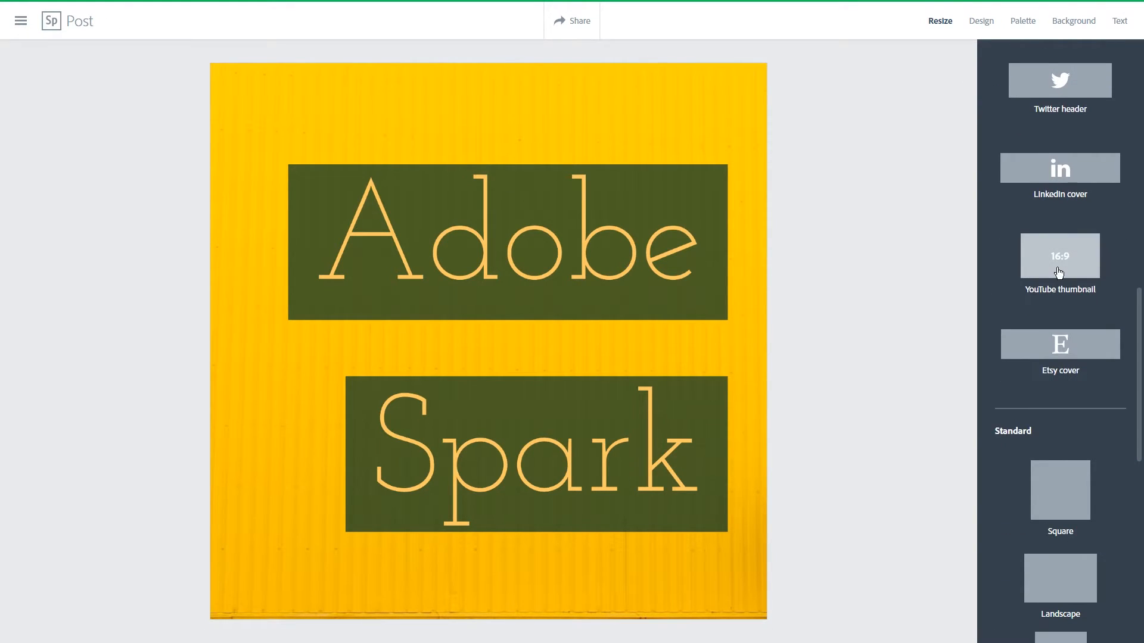
pyautogui.click(1059, 272)
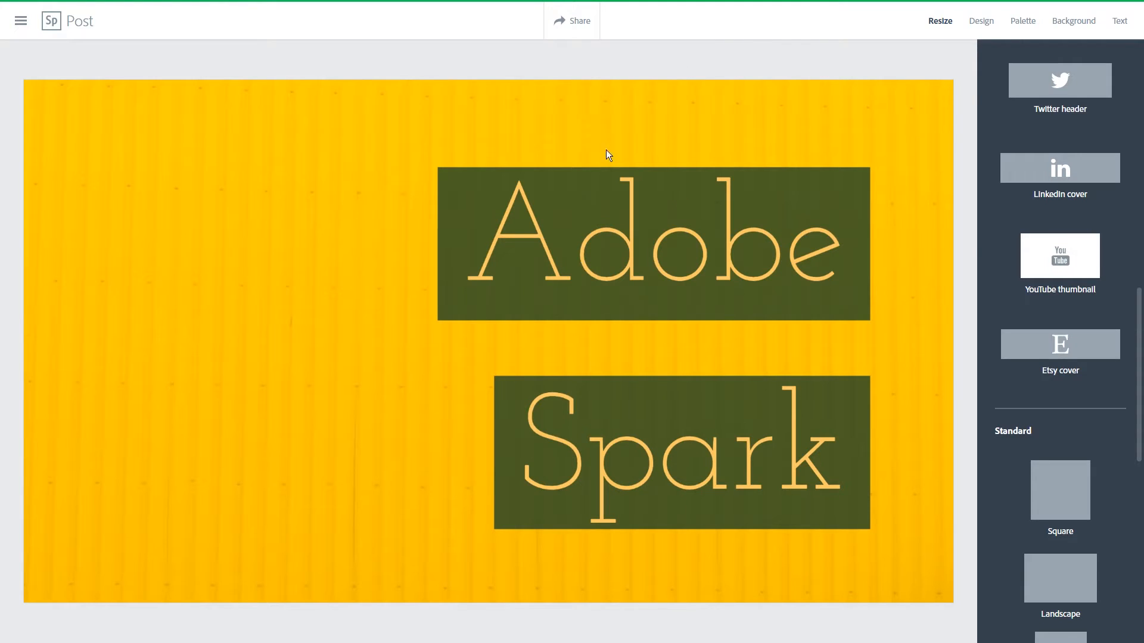
# Step: Try the Easy Soups, Gifts for Her and 20 Cocktail Recipes design filters on the post
pyautogui.click(983, 24)
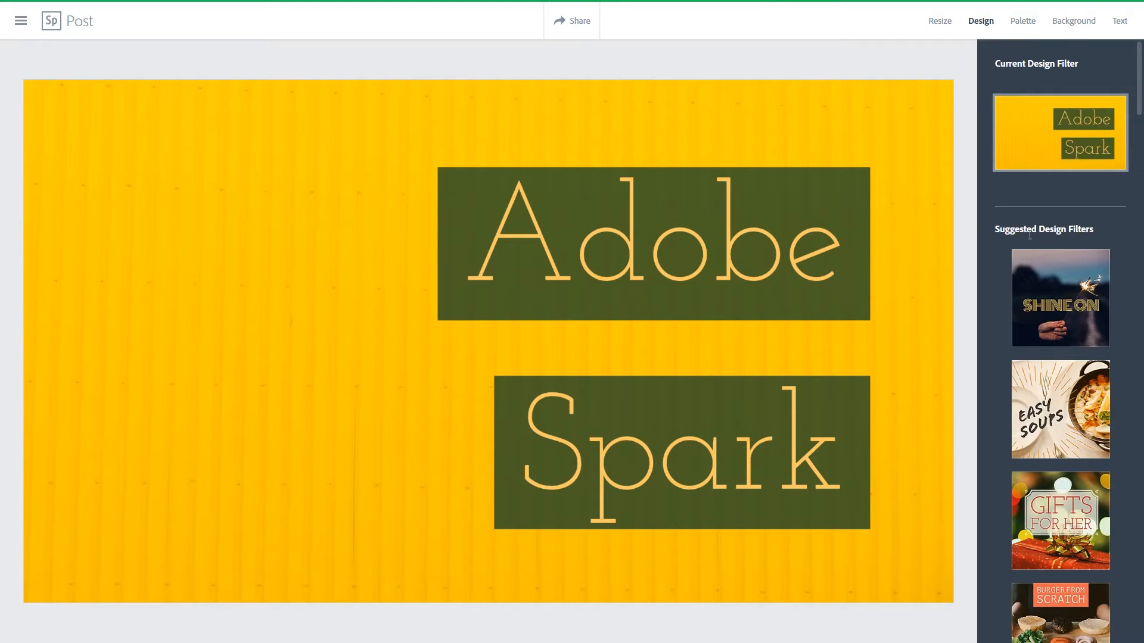
pyautogui.scroll(-3, 1101, 202)
pyautogui.scroll(3, 990, 185)
pyautogui.scroll(-3, 991, 184)
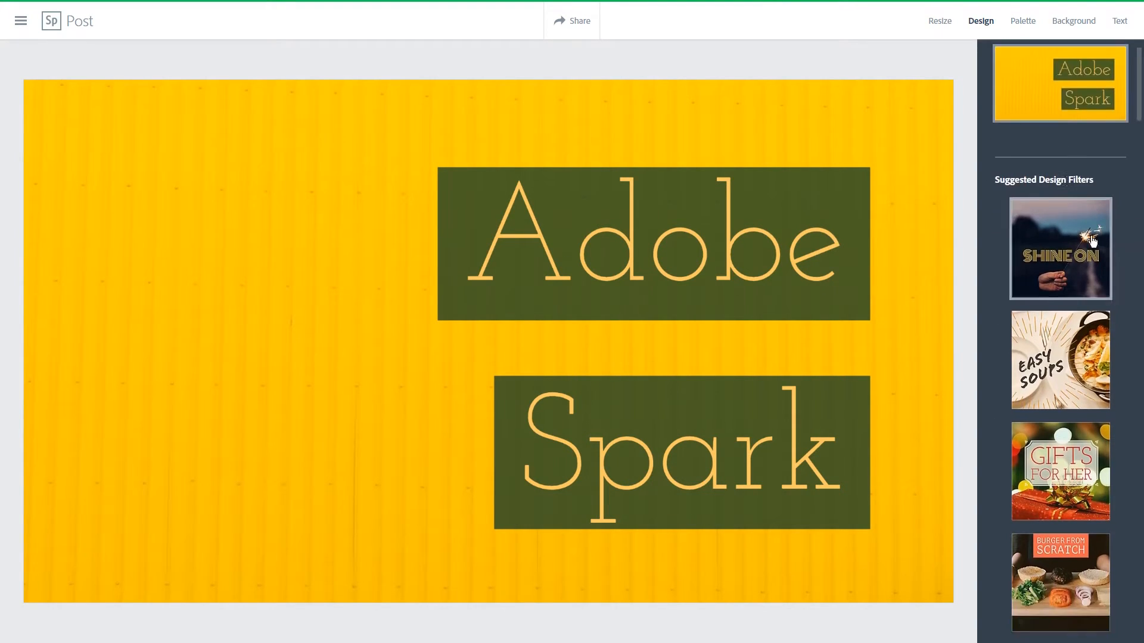
pyautogui.click(1069, 257)
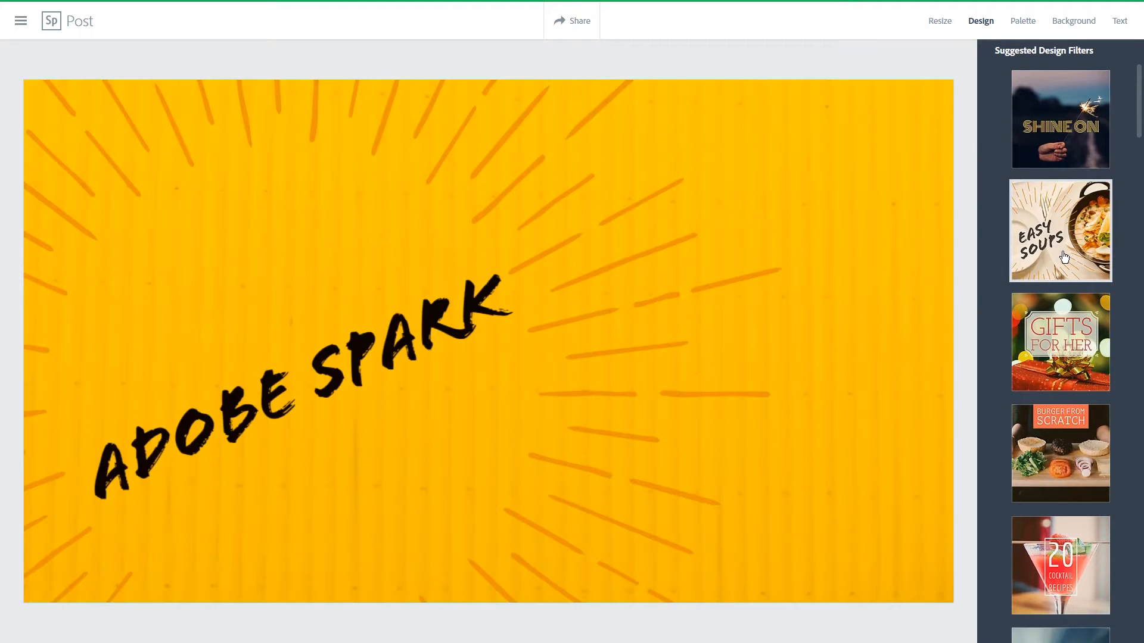
pyautogui.scroll(-1, 1065, 261)
pyautogui.click(1063, 261)
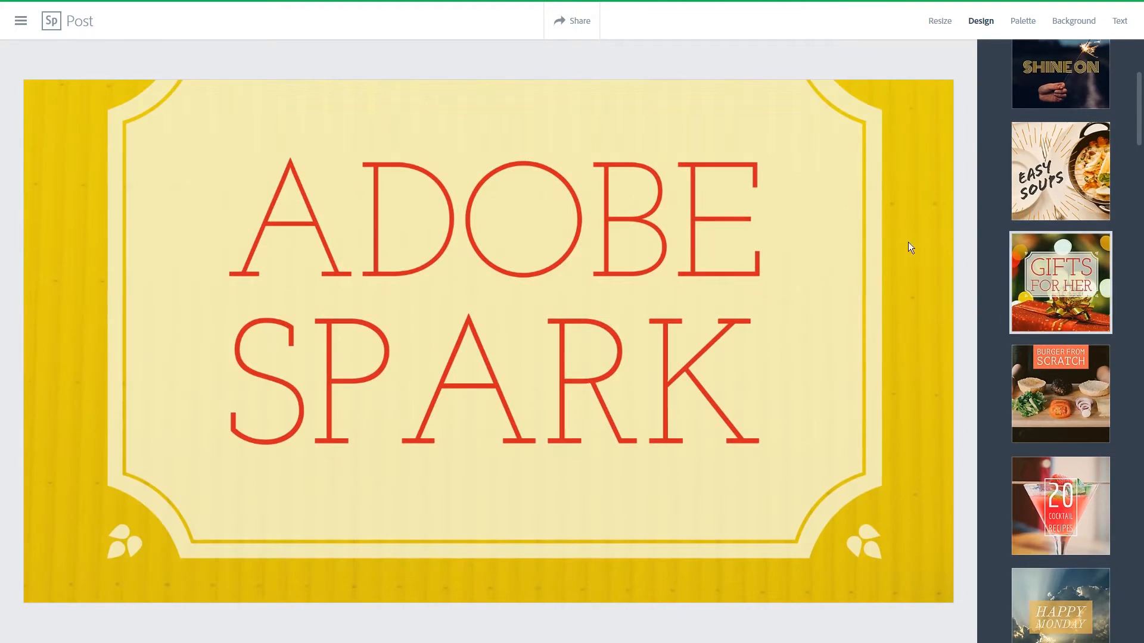
pyautogui.scroll(-1, 1055, 411)
pyautogui.scroll(-3, 1056, 411)
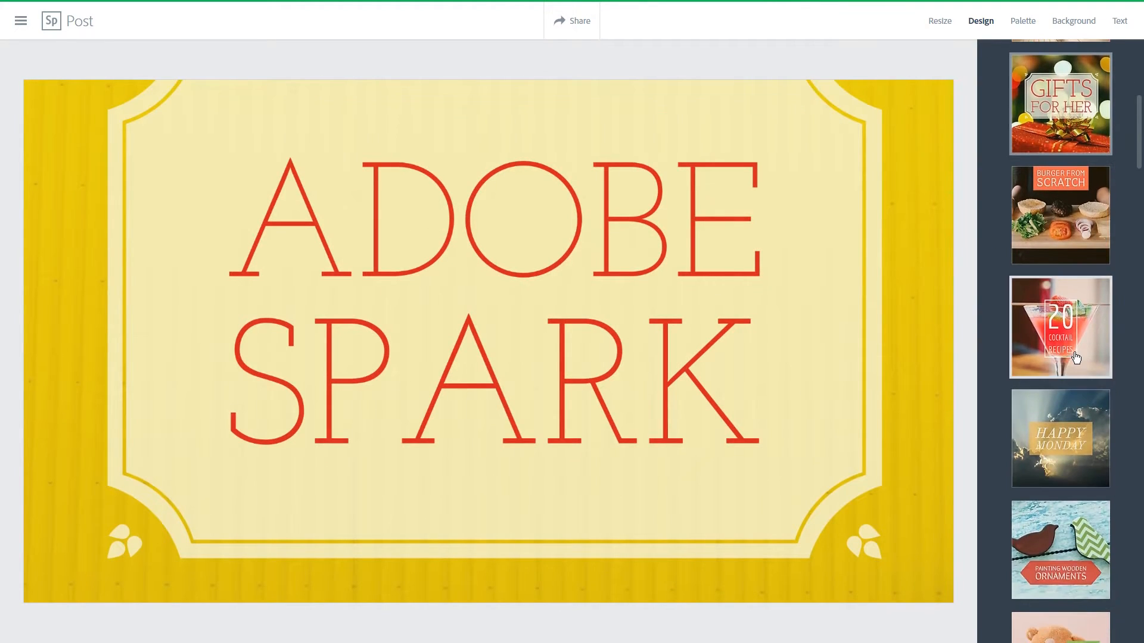
pyautogui.click(1076, 377)
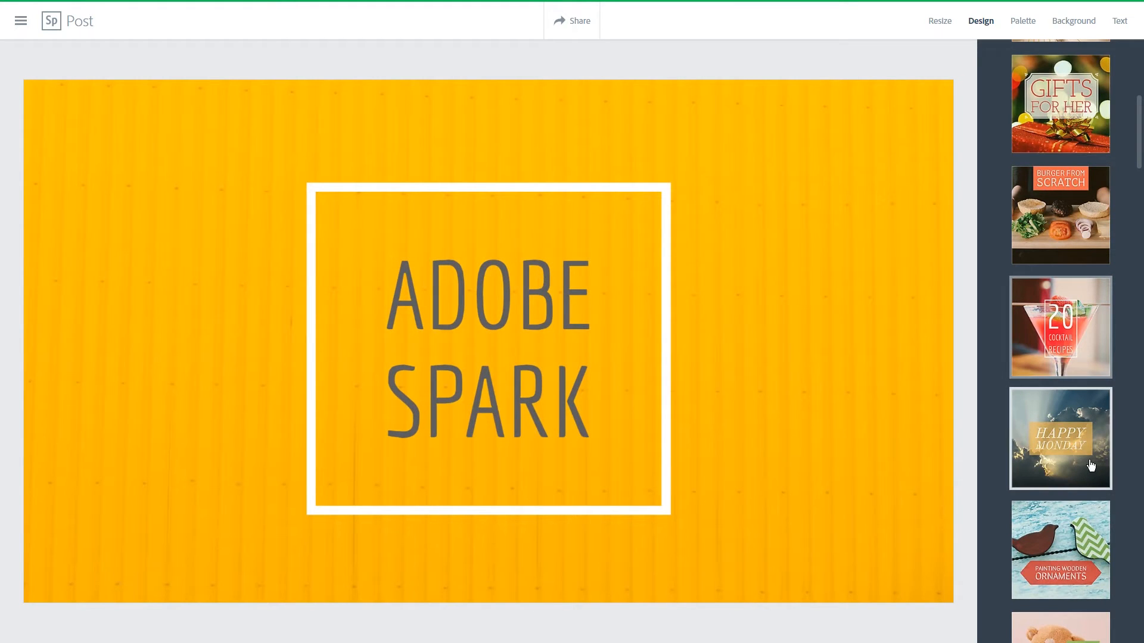
# Step: Preview the Love design filter, and apply the Coastal Travel Guide ribbon design filter to the post
pyautogui.scroll(-4, 1072, 463)
pyautogui.scroll(-4, 1066, 443)
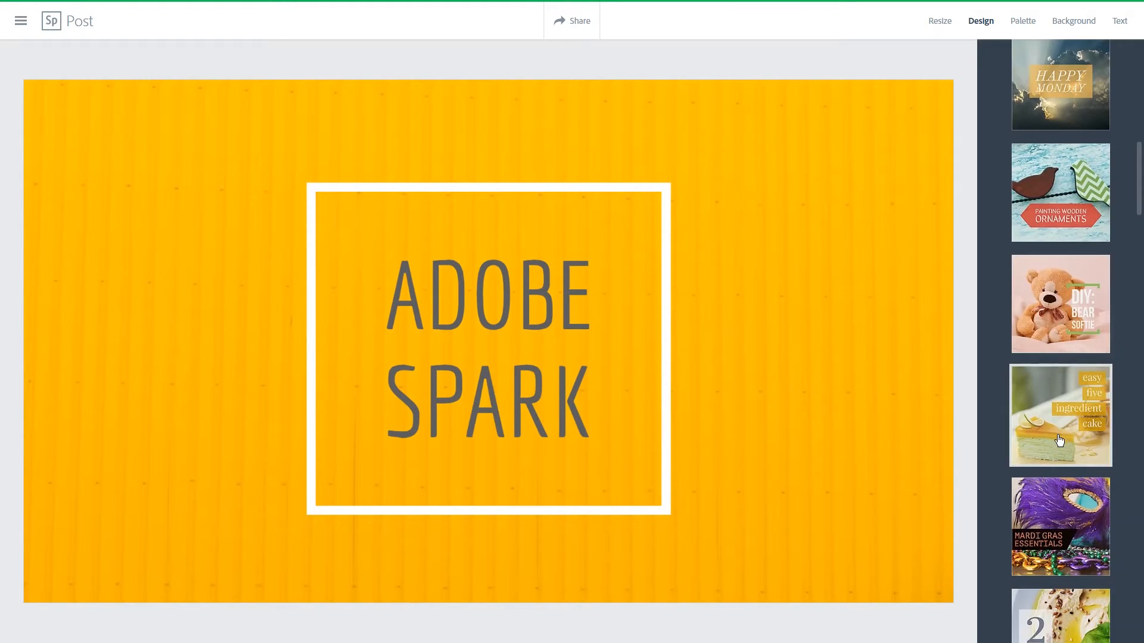
pyautogui.scroll(3, 1050, 440)
pyautogui.scroll(-5, 1048, 438)
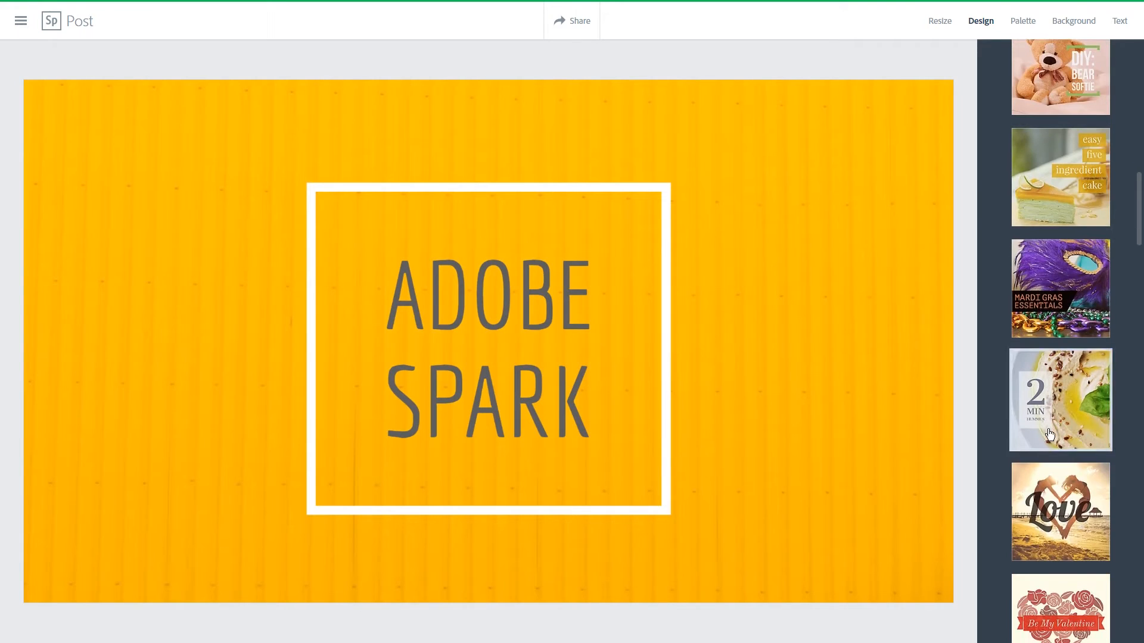
pyautogui.click(1063, 530)
pyautogui.scroll(-7, 1062, 530)
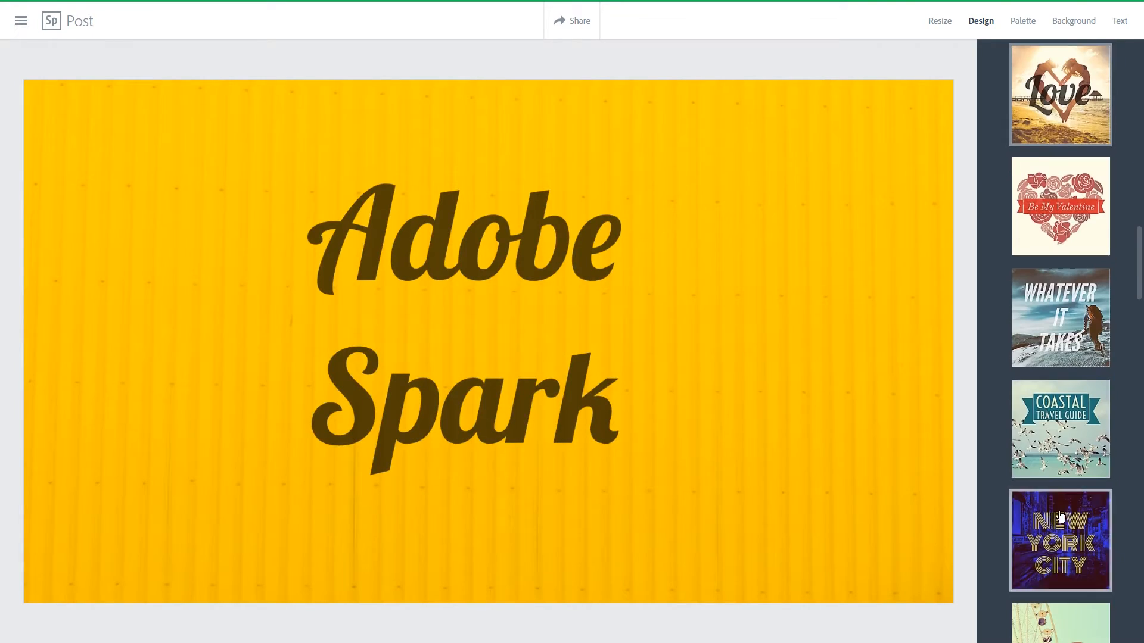
pyautogui.click(1058, 434)
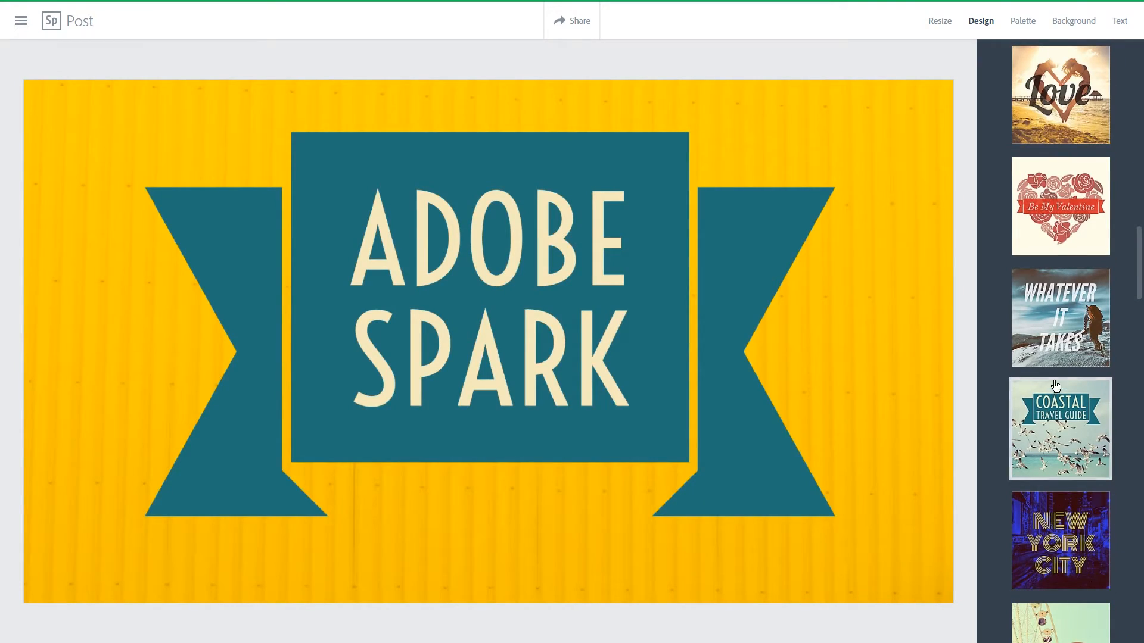
# Step: Browse the available colour palettes through the Decorative, Modern and Bold groups
pyautogui.click(1025, 23)
pyautogui.scroll(-12, 1061, 283)
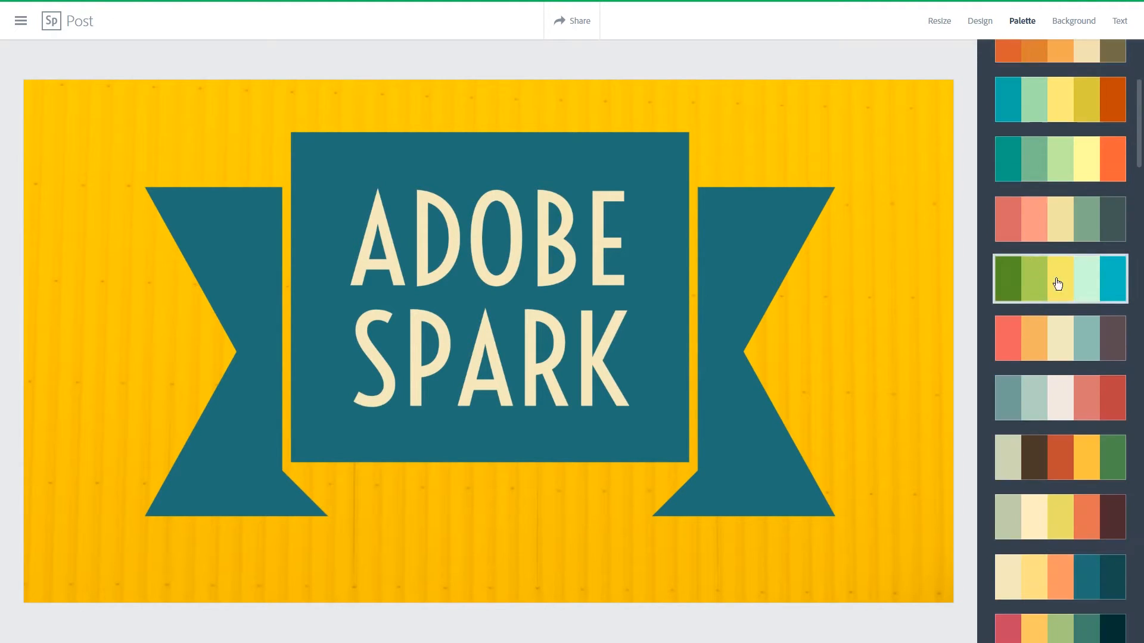
pyautogui.scroll(3, 1070, 280)
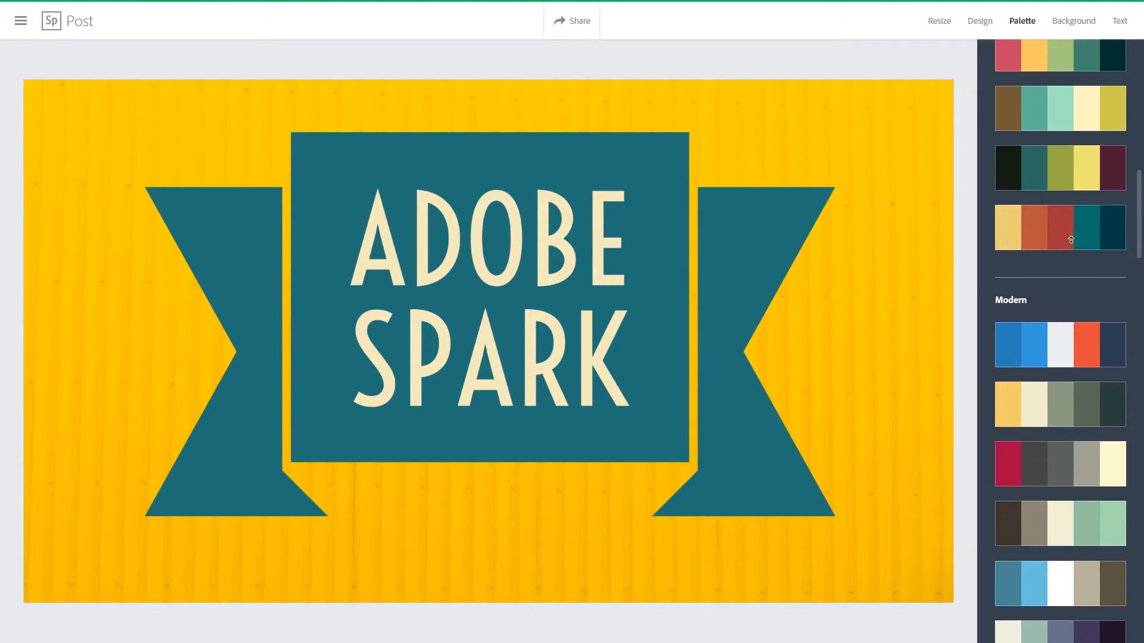
pyautogui.scroll(9, 1060, 238)
pyautogui.scroll(-15, 1053, 238)
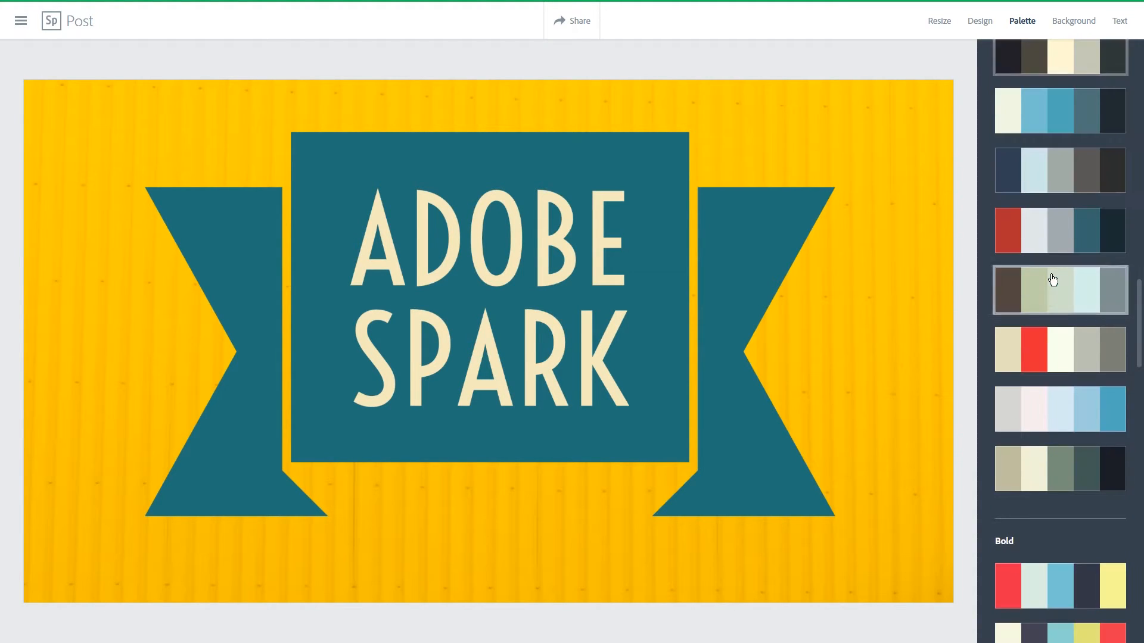
pyautogui.scroll(3, 1060, 298)
pyautogui.scroll(12, 1062, 333)
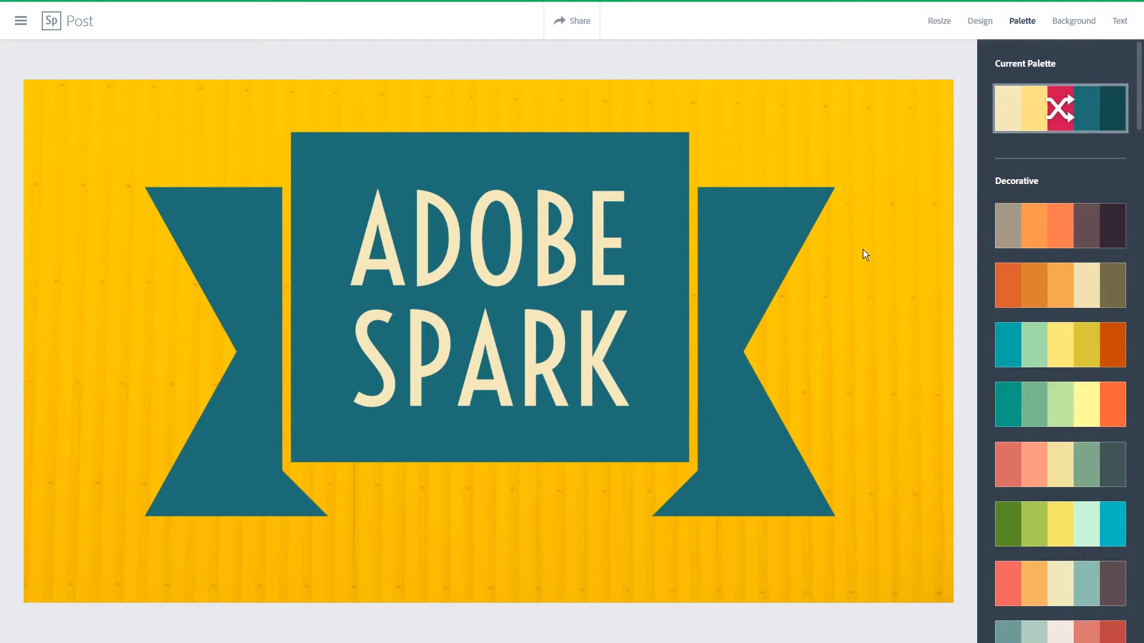
# Step: Try the first Decorative palette with grey and orange, and shuffle the colours of the teal, green and orange palette
pyautogui.click(1053, 235)
pyautogui.click(1052, 236)
pyautogui.scroll(-3, 1049, 238)
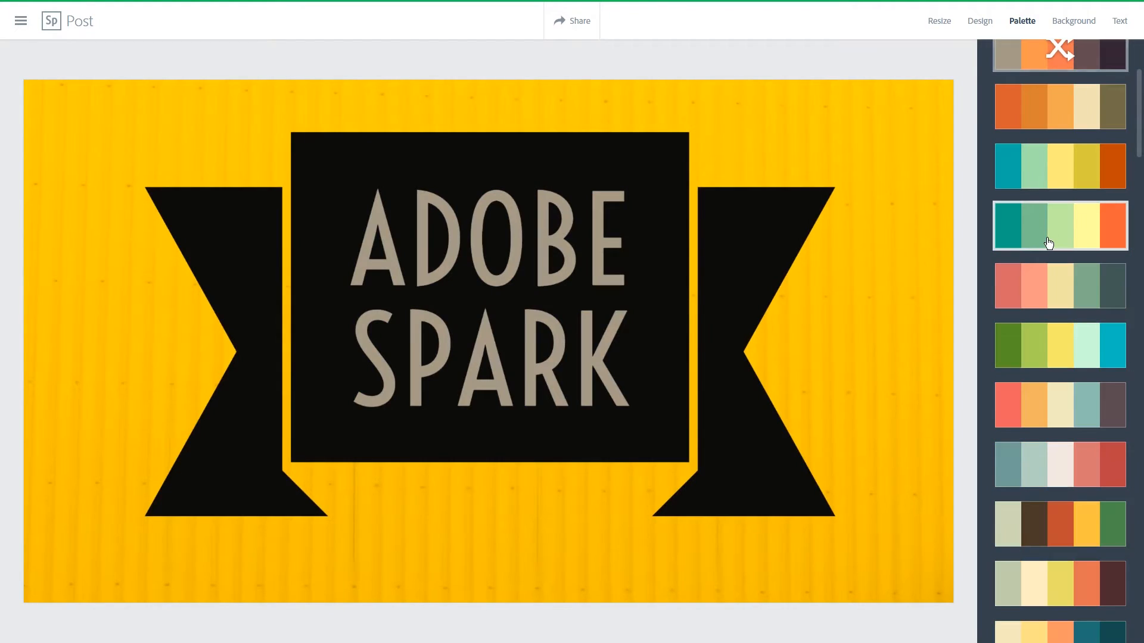
pyautogui.click(1049, 242)
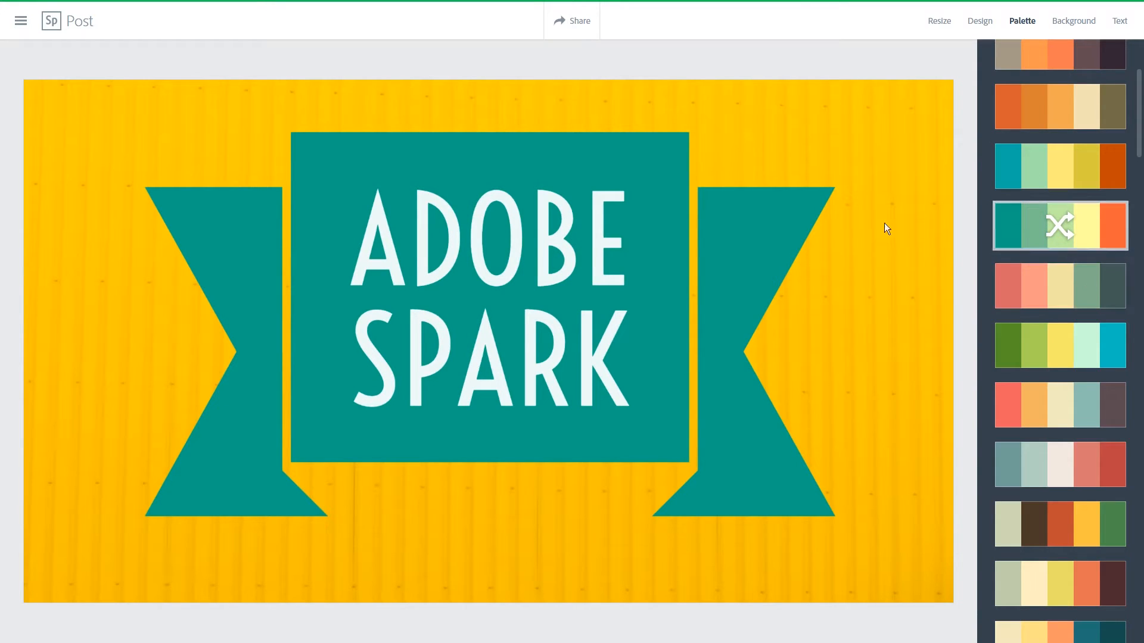
pyautogui.click(1032, 230)
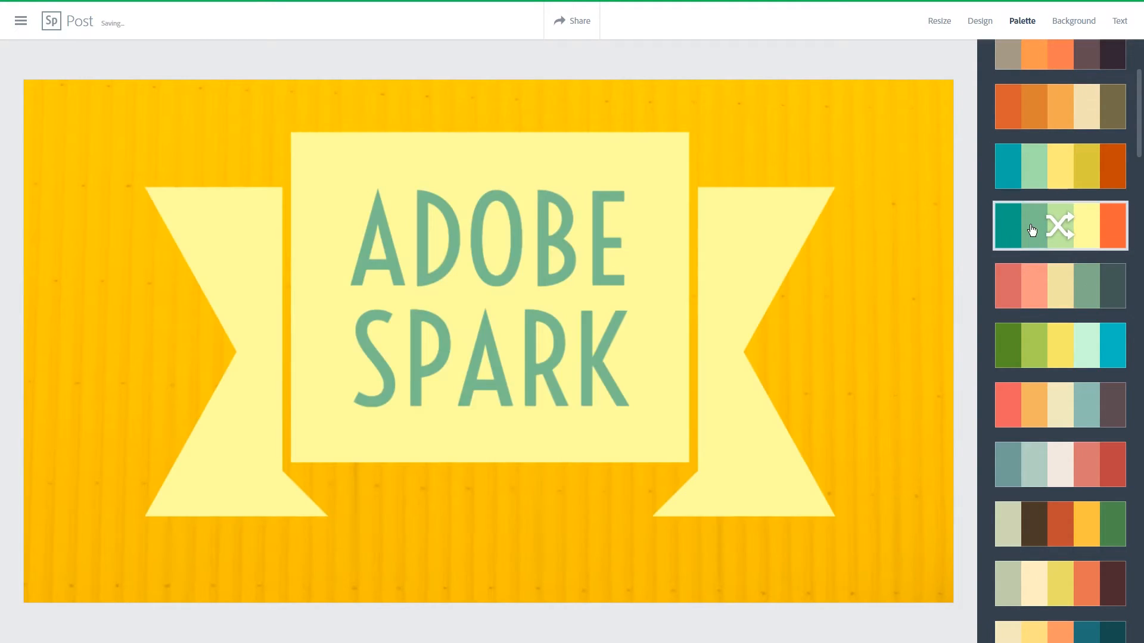
pyautogui.click(1032, 230)
pyautogui.click(1032, 230)
pyautogui.click(1032, 230)
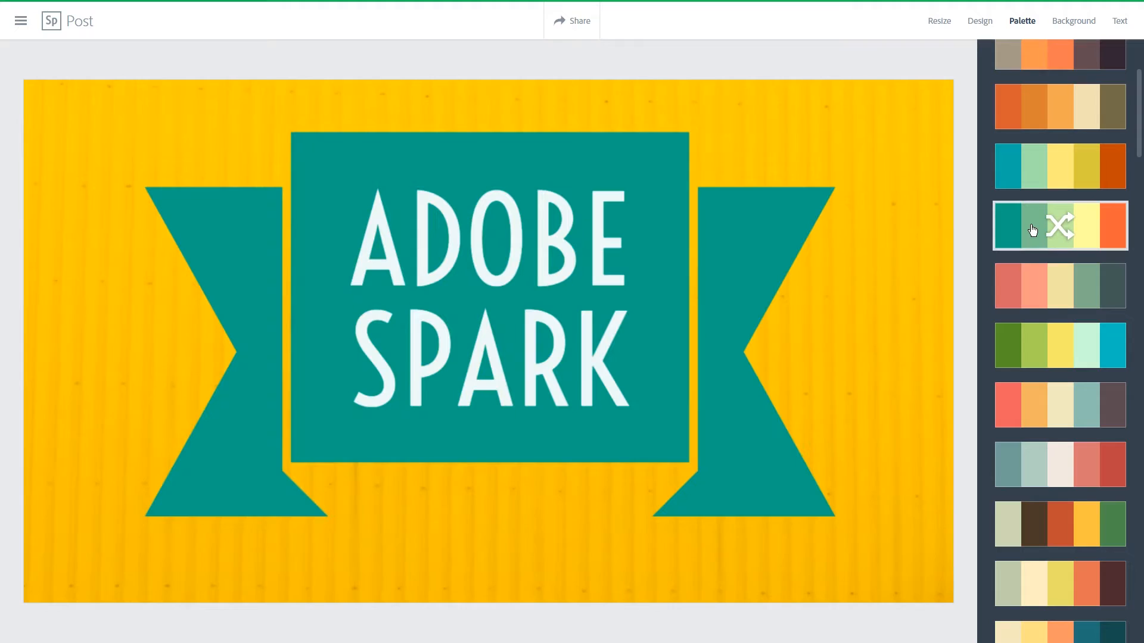
# Step: Try the salmon, cream and dark grey-green palette on the ribbon, shuffling its colour arrangement
pyautogui.click(1035, 286)
pyautogui.click(1034, 286)
pyautogui.click(1035, 285)
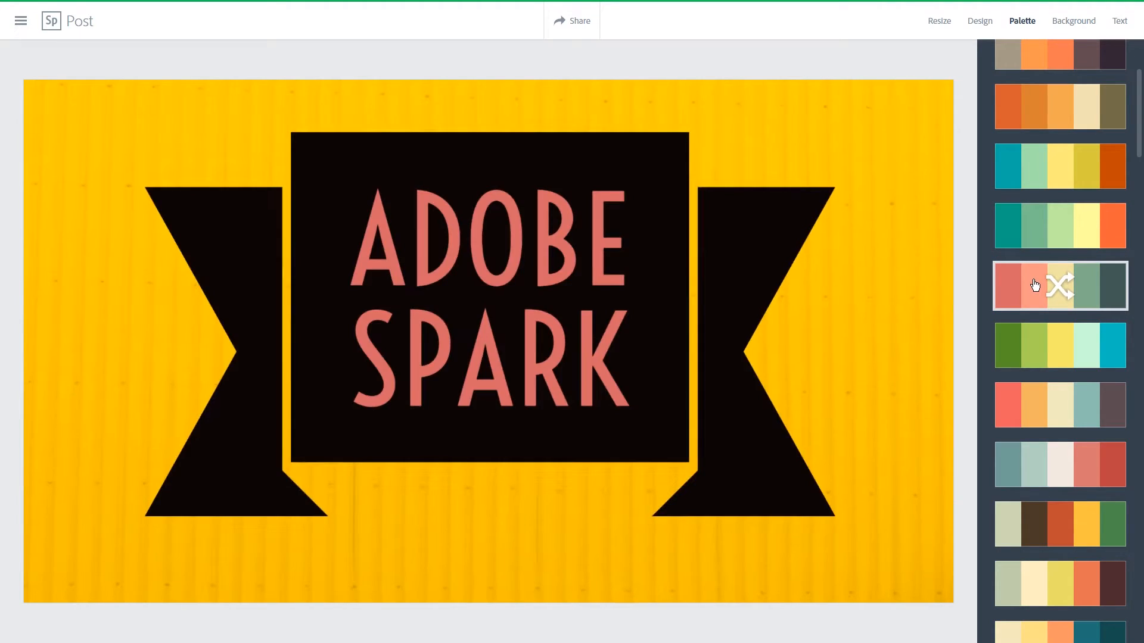
pyautogui.click(1035, 286)
pyautogui.click(1034, 286)
# Step: Apply the green, yellow and blue palette and shuffle it until the ribbon is dark green with light green text
pyautogui.click(1035, 351)
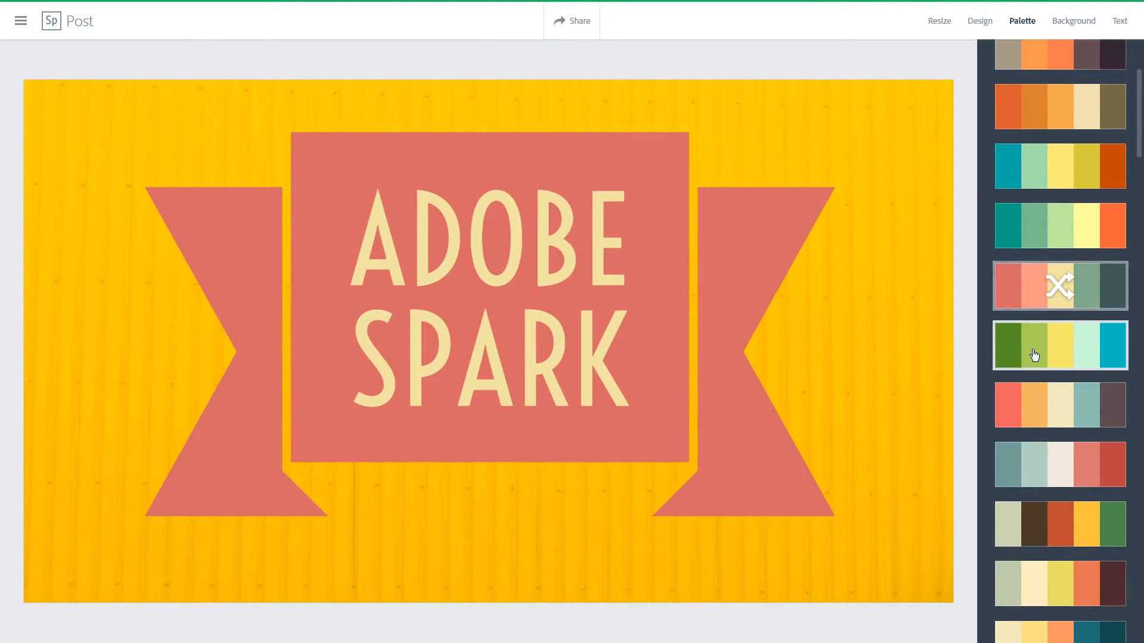
pyautogui.click(1035, 351)
pyautogui.click(1035, 351)
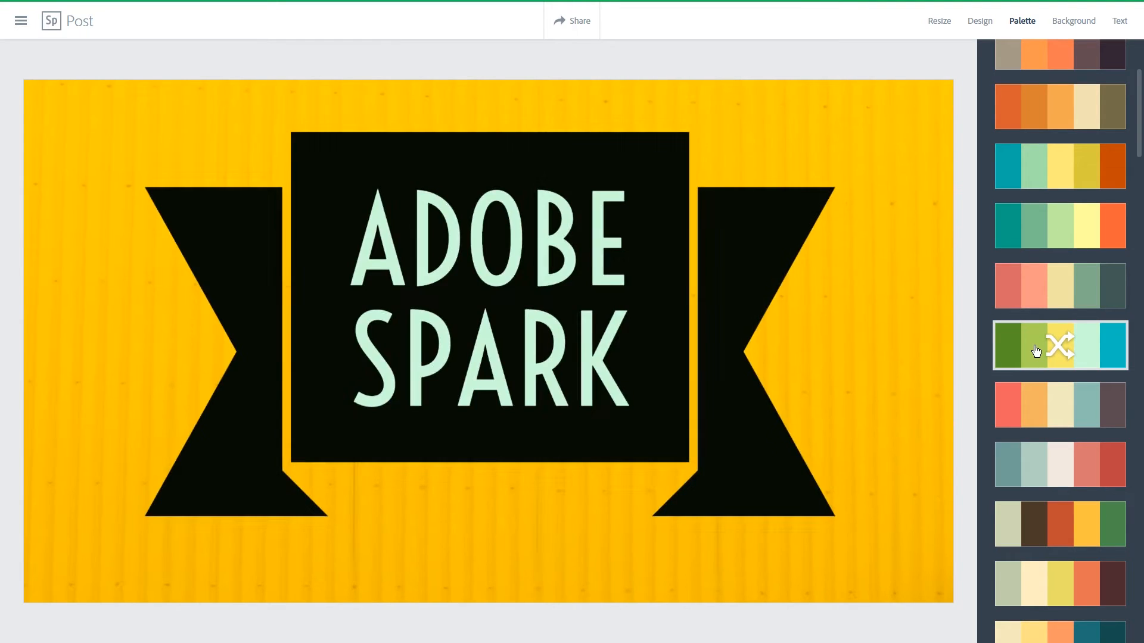
pyautogui.click(1036, 351)
pyautogui.click(1036, 351)
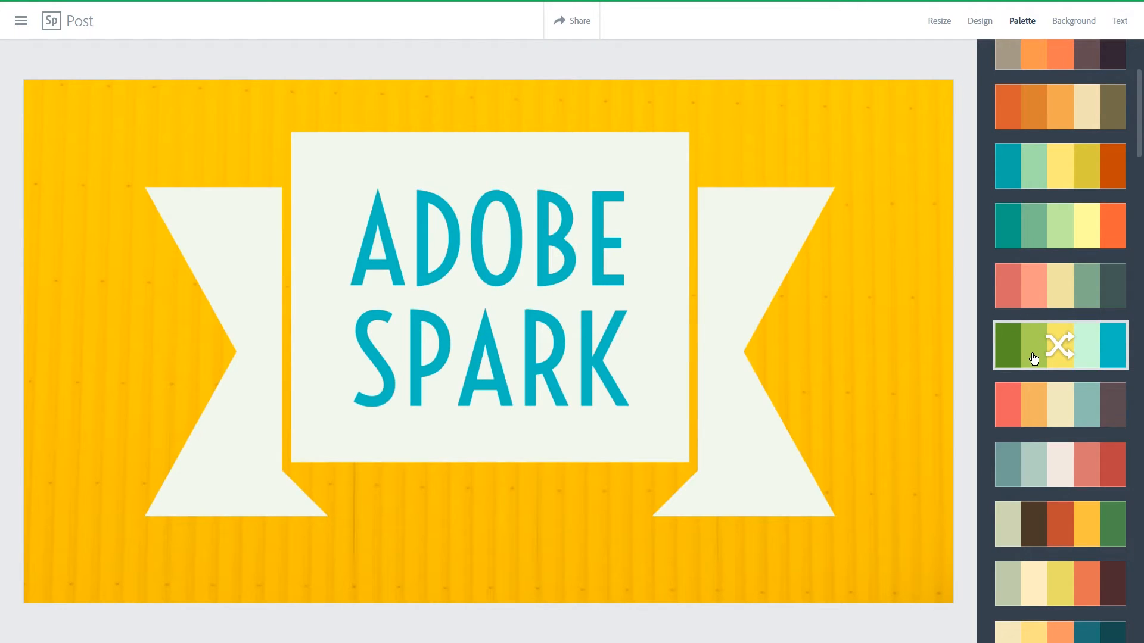
pyautogui.click(1035, 357)
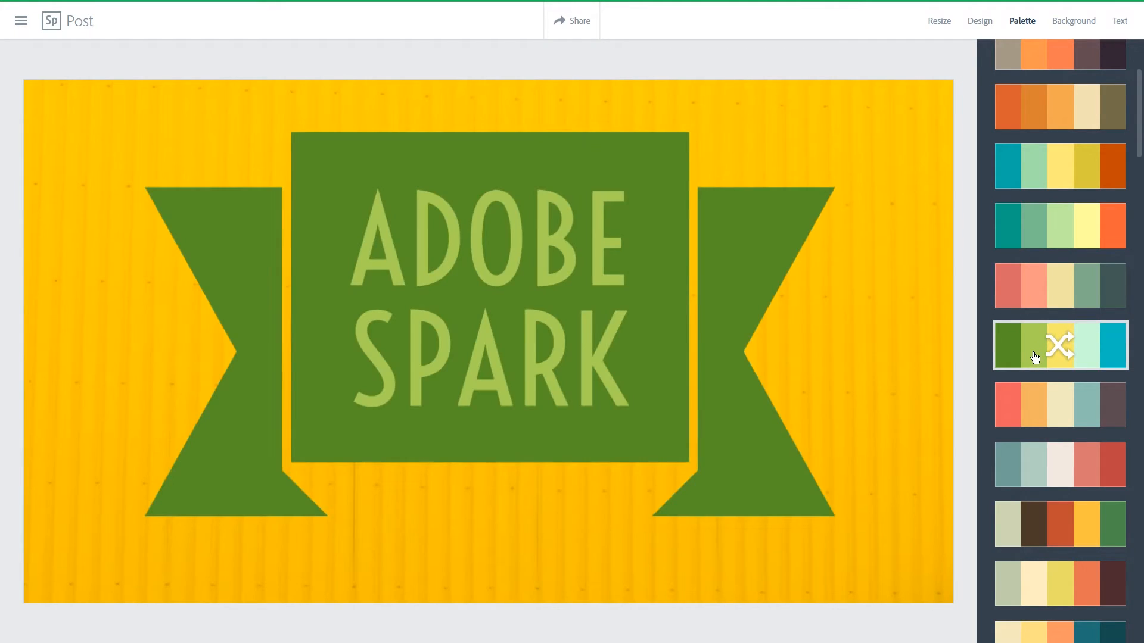
# Step: Try the Shiro and Montlake photo filters on the yellow background
pyautogui.scroll(3, 1059, 221)
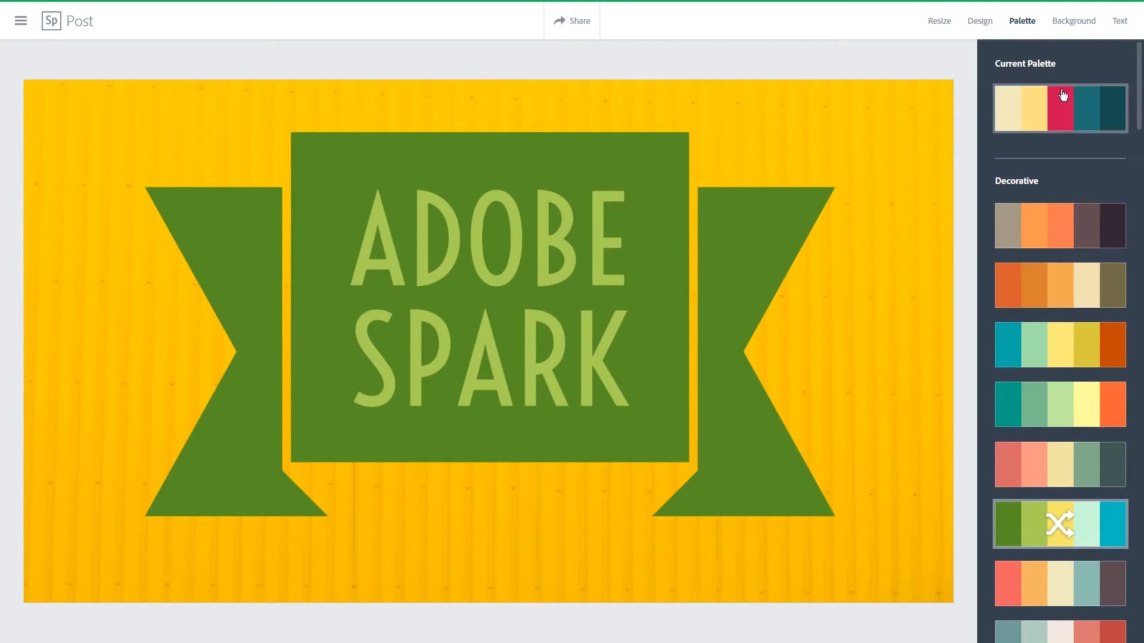
pyautogui.click(1076, 22)
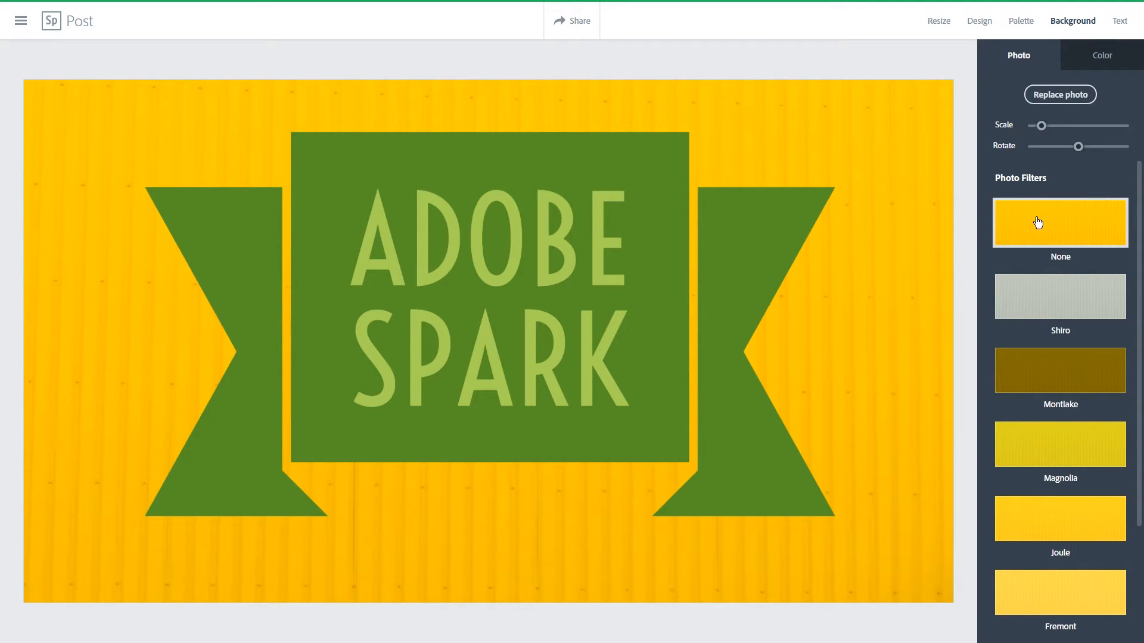
pyautogui.click(1055, 310)
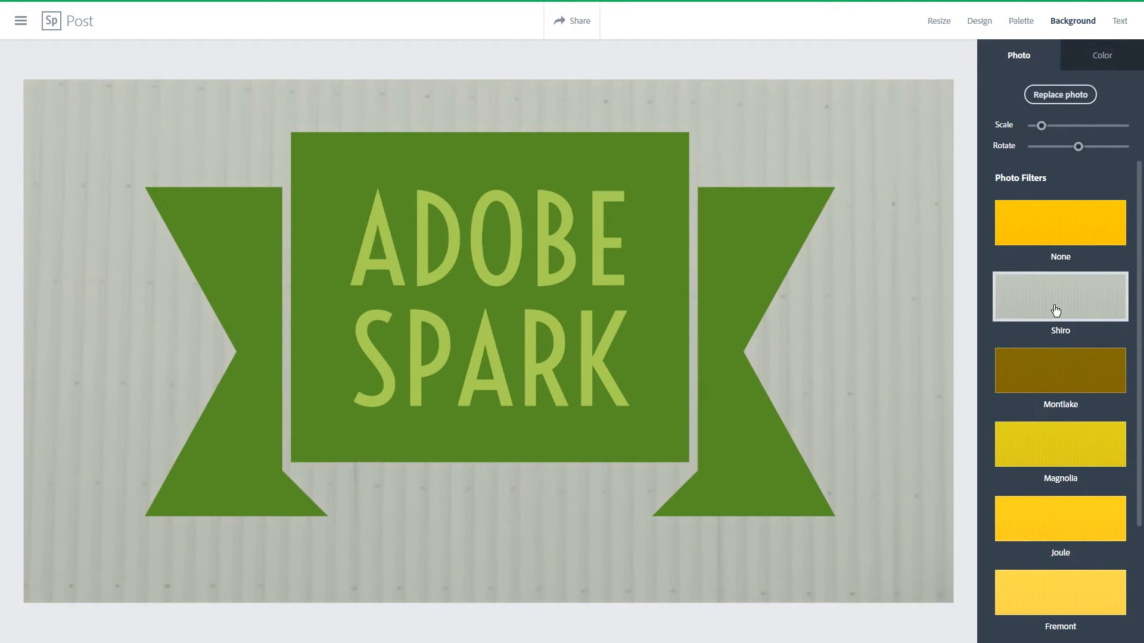
pyautogui.click(1056, 370)
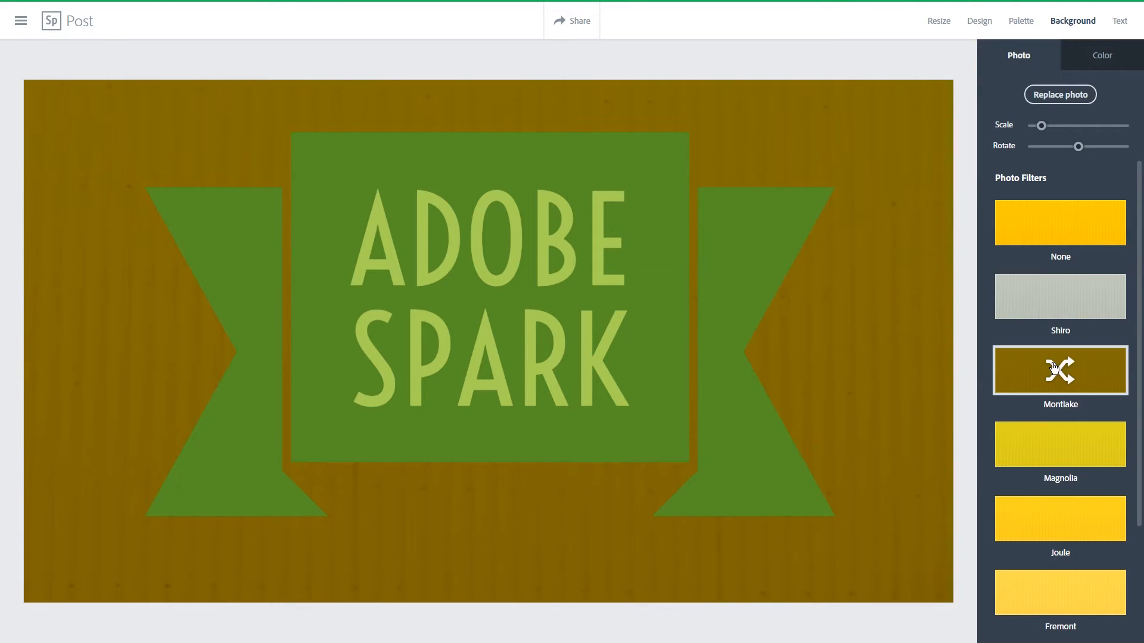
# Step: Apply the Theo filter to the background photo and shuffle its colours until the background is green
pyautogui.scroll(-3, 1073, 439)
pyautogui.click(1079, 525)
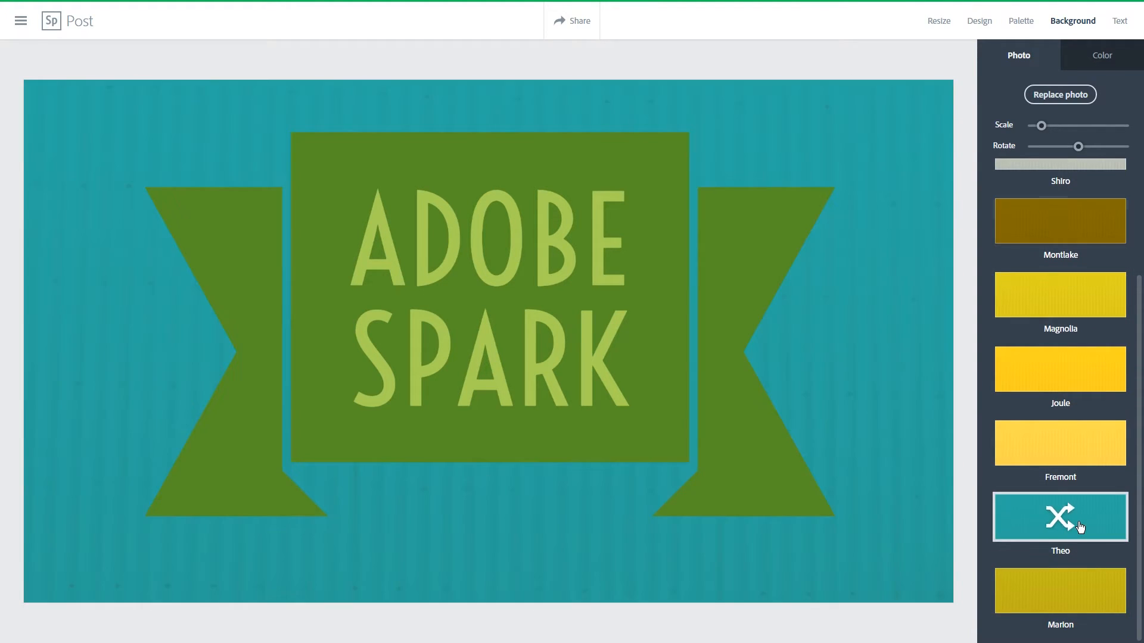
pyautogui.click(1080, 524)
pyautogui.click(1079, 525)
pyautogui.click(1079, 524)
pyautogui.click(1080, 524)
pyautogui.click(1080, 525)
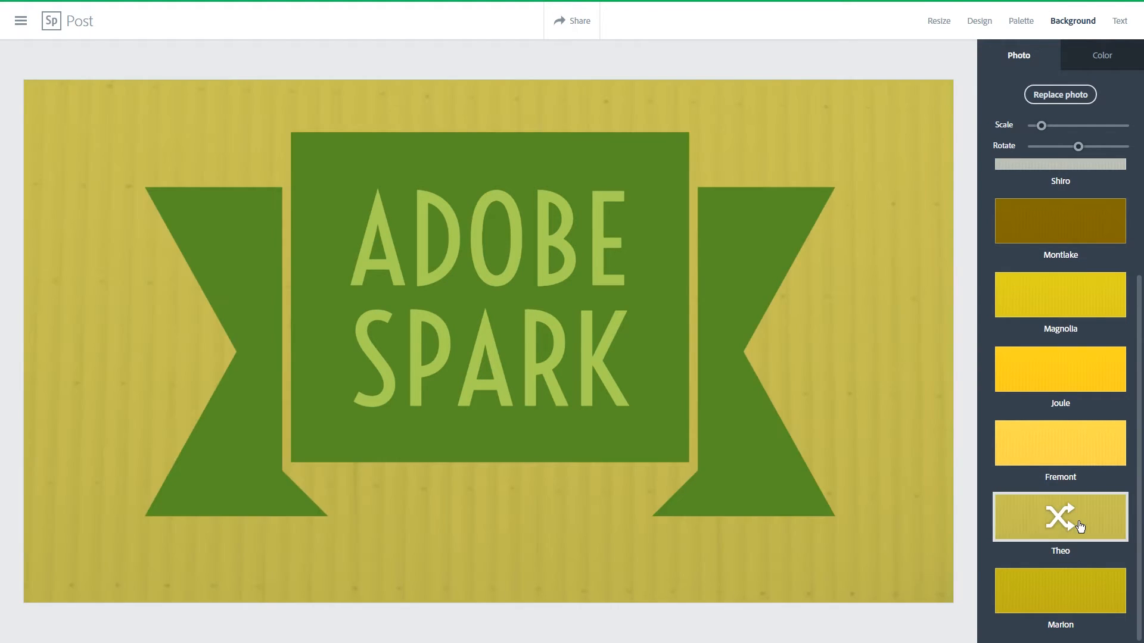
pyautogui.click(1080, 524)
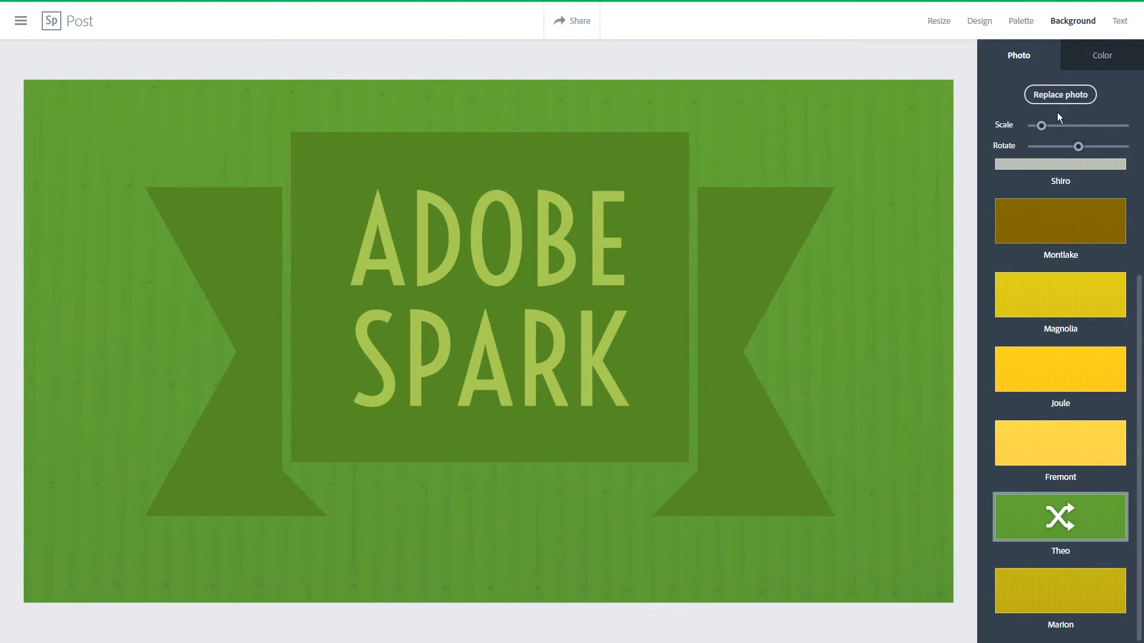
# Step: Look at the suggested and full sets of solid background colours, and return to the photo options
pyautogui.click(1095, 67)
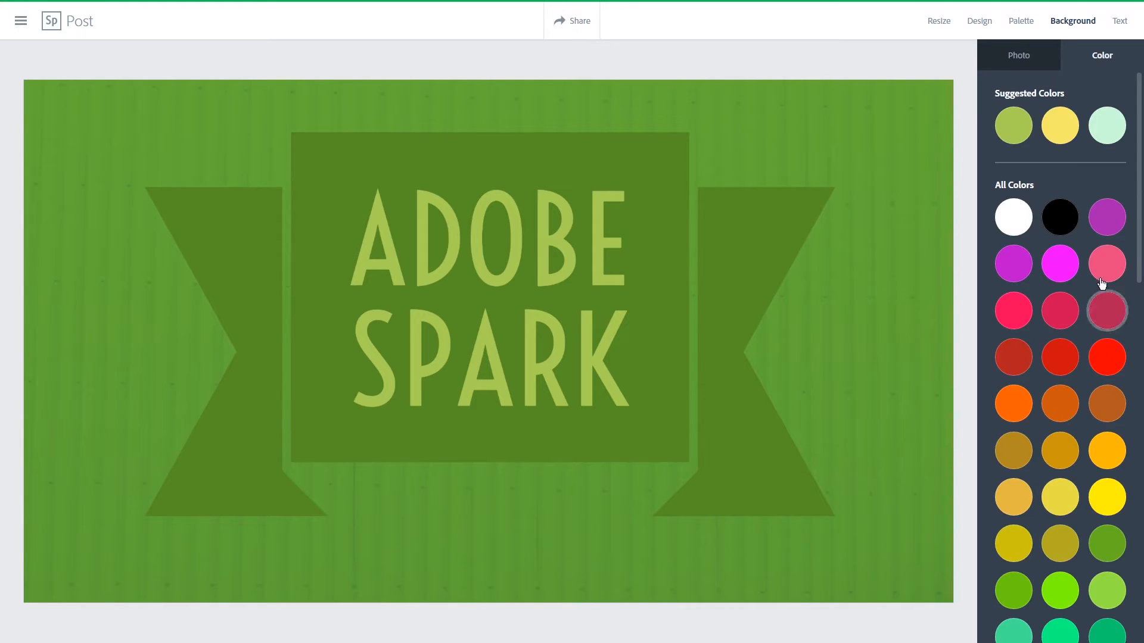
pyautogui.click(1031, 65)
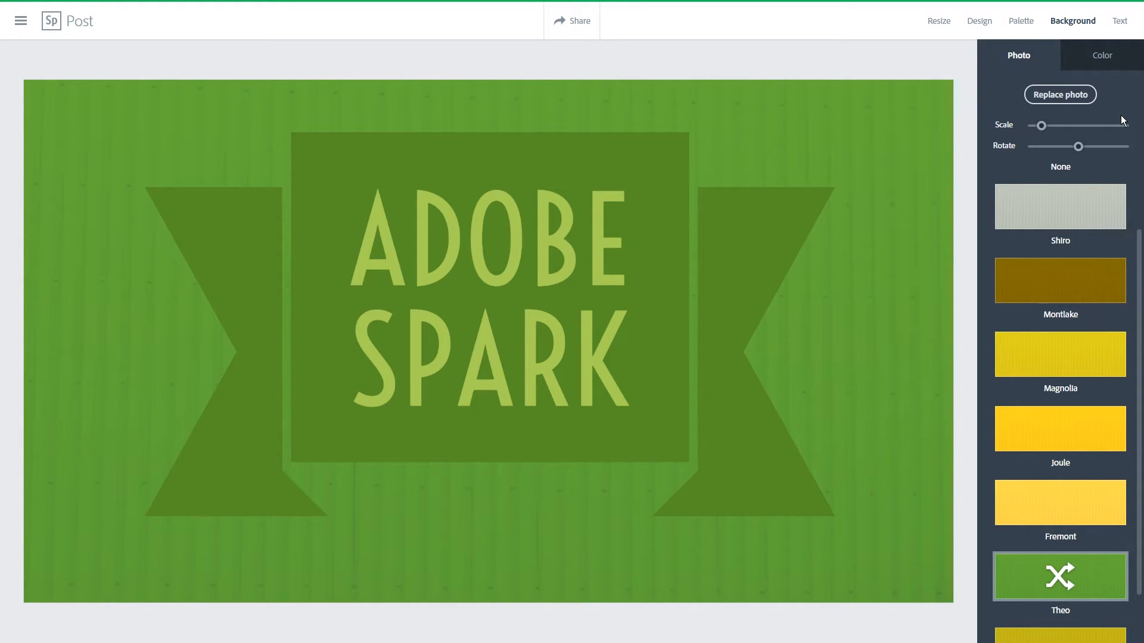
pyautogui.click(1103, 65)
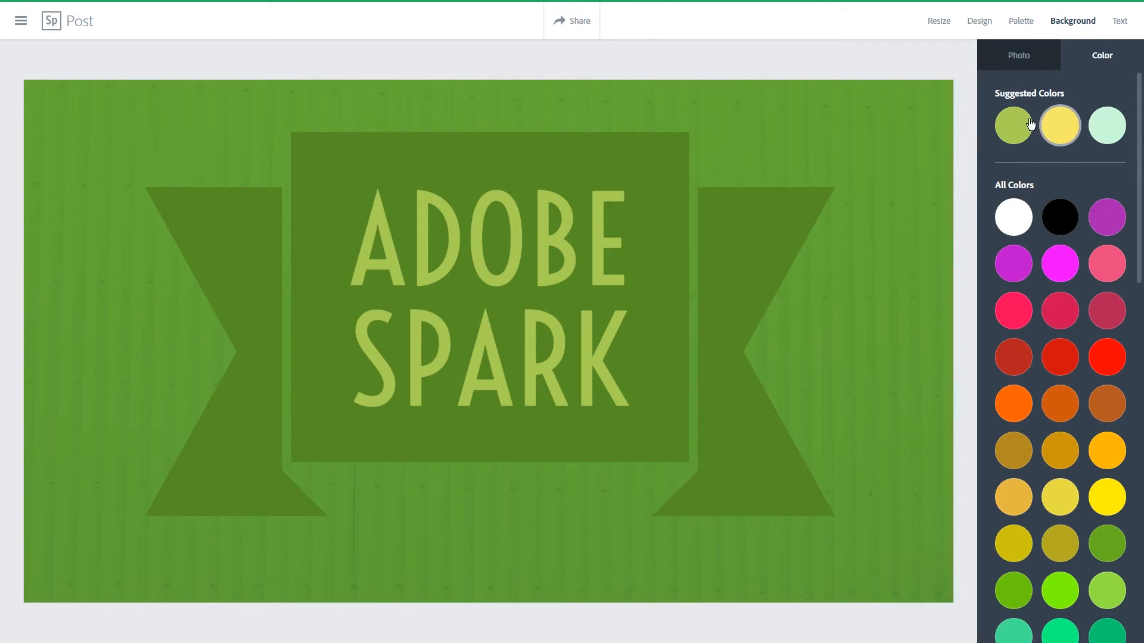
pyautogui.click(1009, 60)
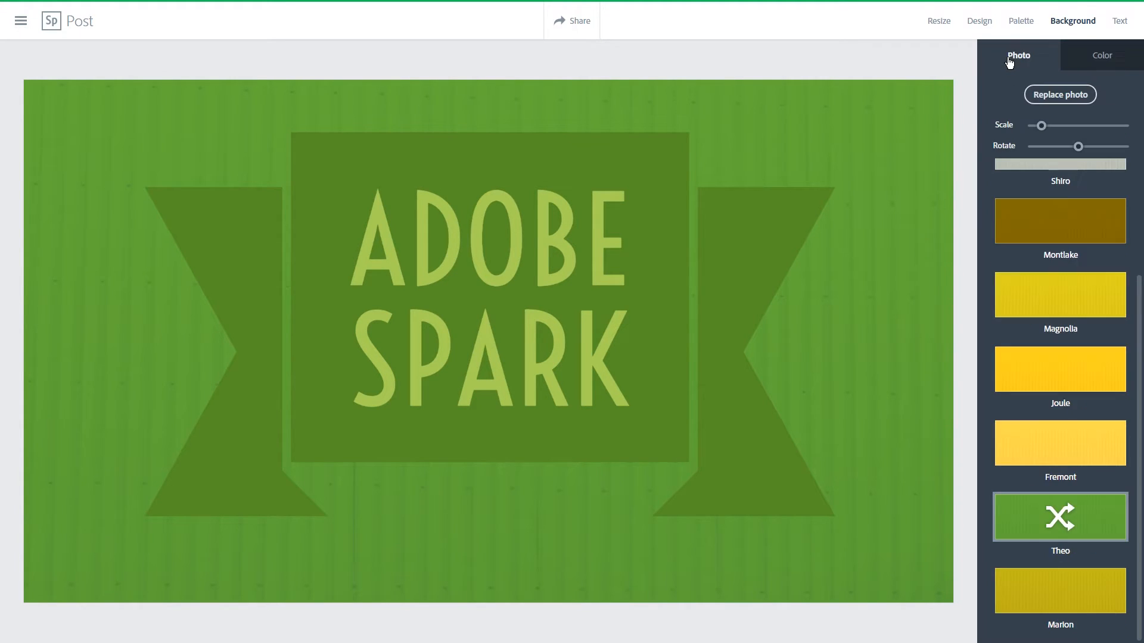
# Step: Search the Creative Commons photos for "bear" to replace the background photo
pyautogui.click(1058, 94)
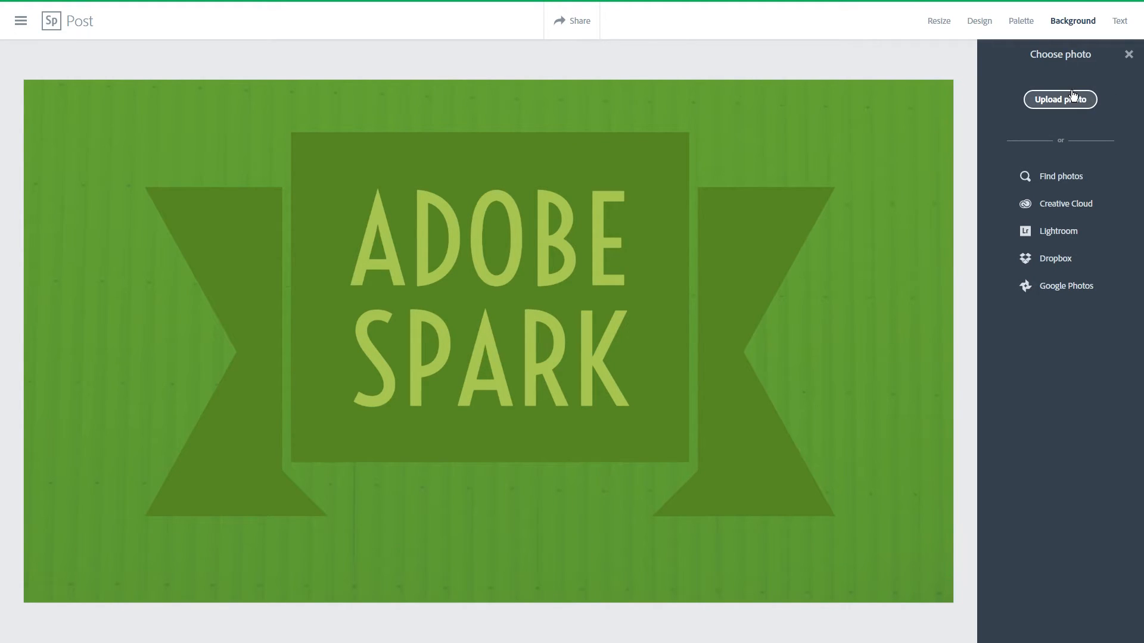
pyautogui.click(1056, 179)
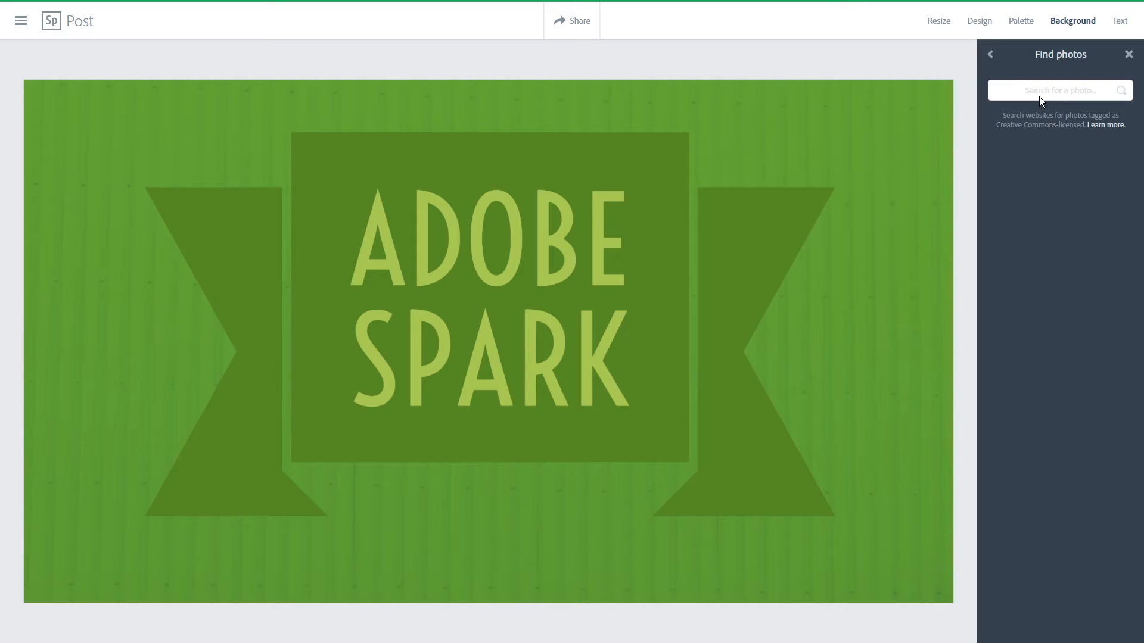
pyautogui.click(1056, 90)
pyautogui.write('bear')
pyautogui.press('Return')
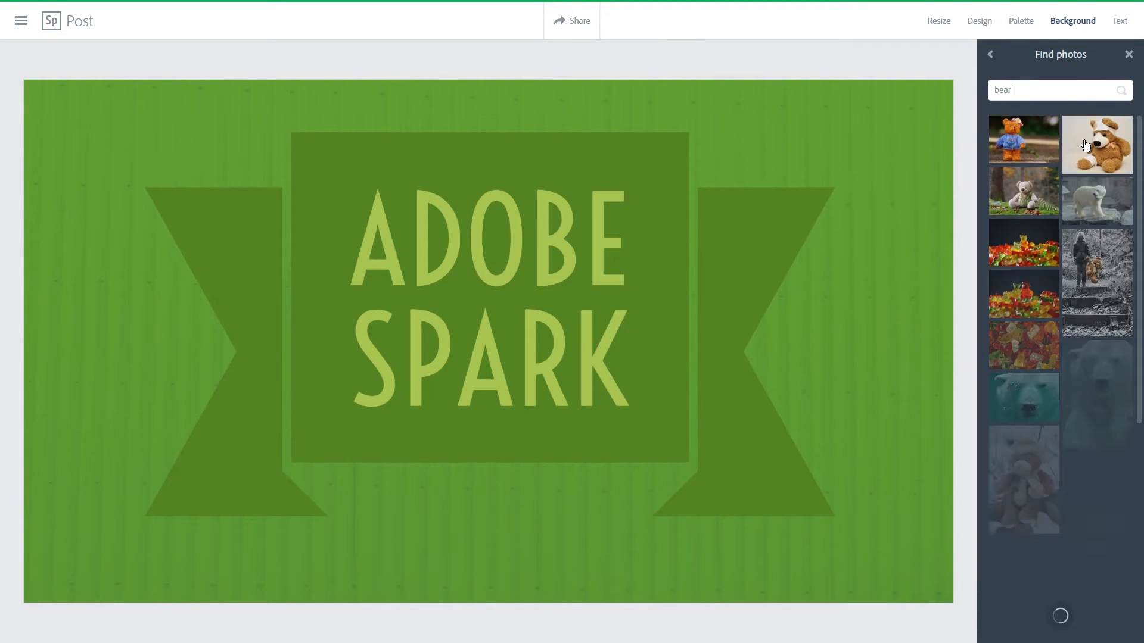
# Step: Replace the background with the photo of the white teddy bear sitting in grass, and close the photo search
pyautogui.scroll(-3, 1055, 352)
pyautogui.scroll(-2, 1027, 404)
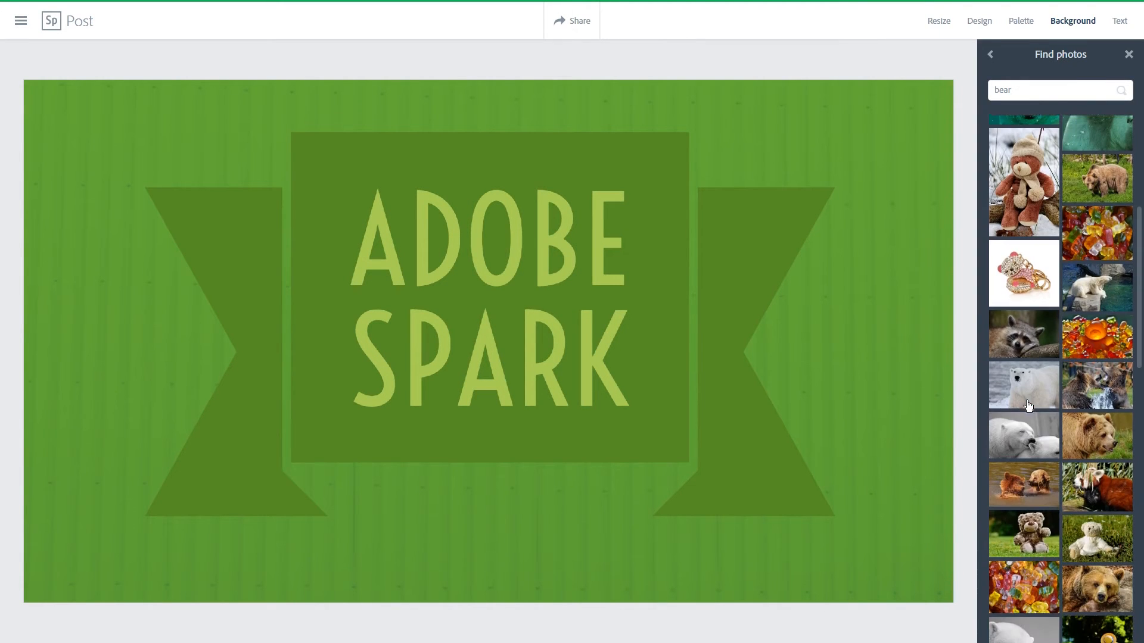
pyautogui.scroll(-2, 1038, 404)
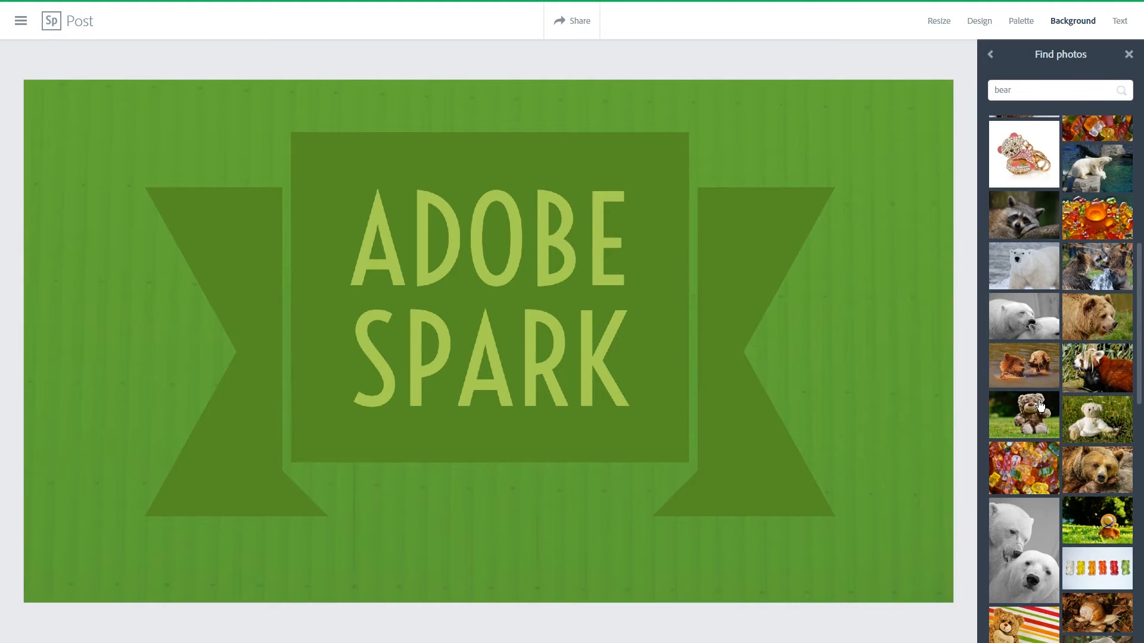
pyautogui.scroll(-1, 1039, 405)
pyautogui.click(1090, 370)
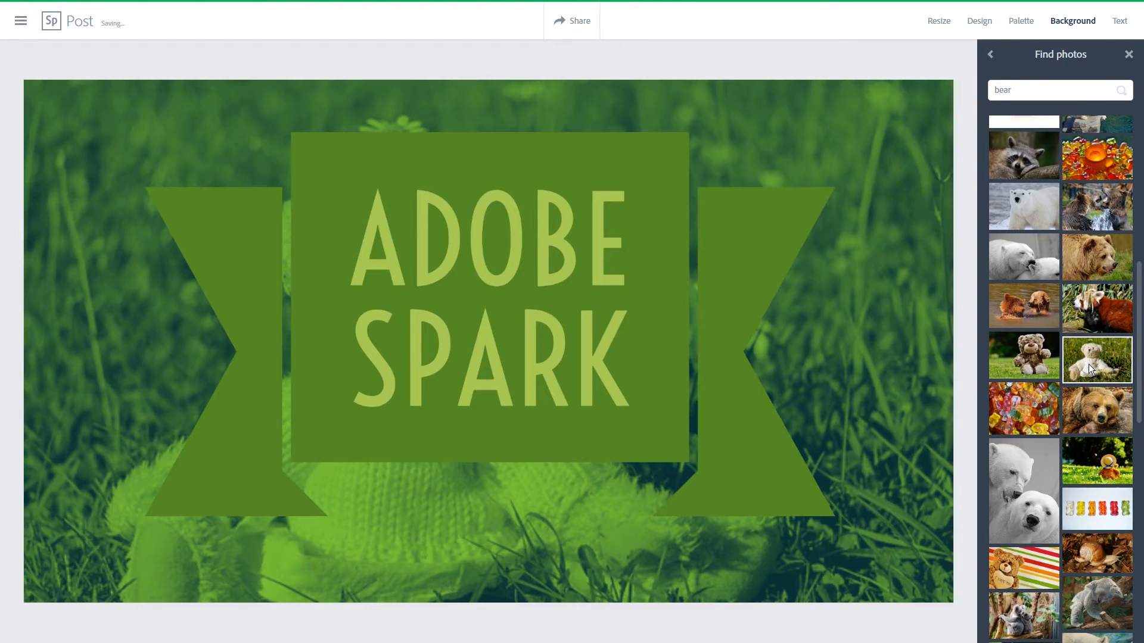
pyautogui.scroll(8, 1088, 364)
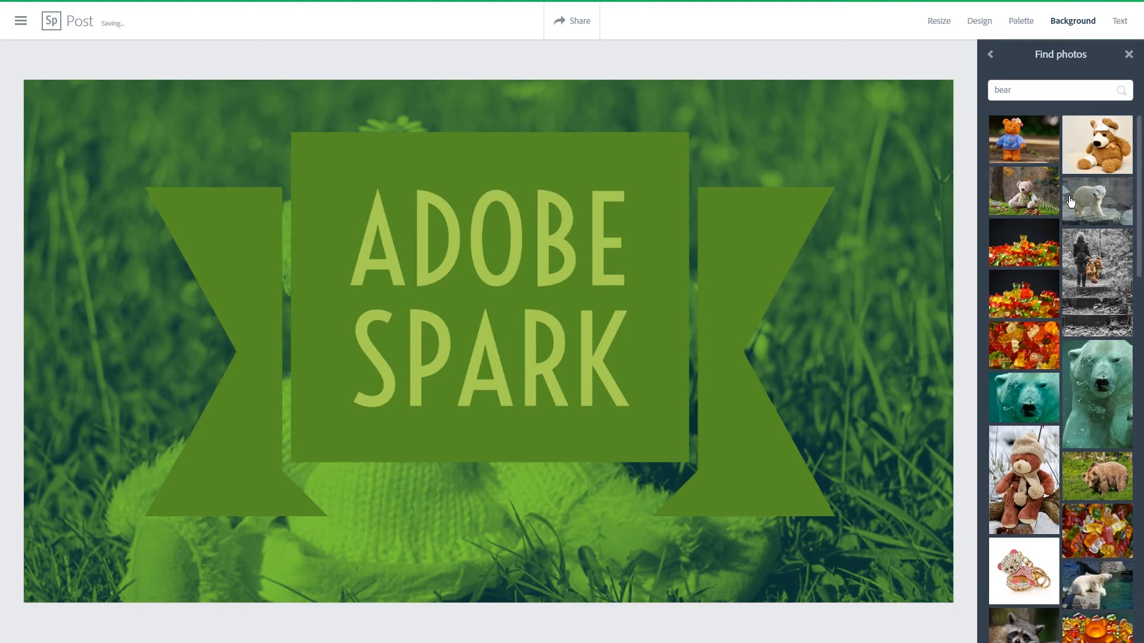
pyautogui.click(991, 54)
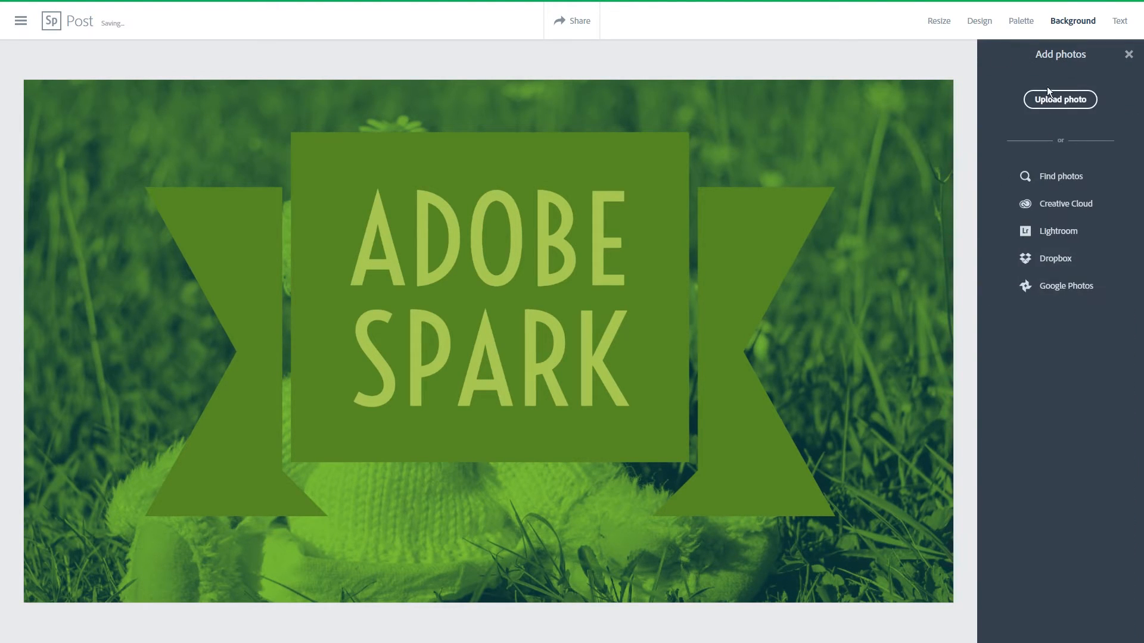
pyautogui.click(1129, 57)
# Step: Try the Shiro filter on the teddy bear photo and settle on None for its natural colours
pyautogui.scroll(2, 1054, 238)
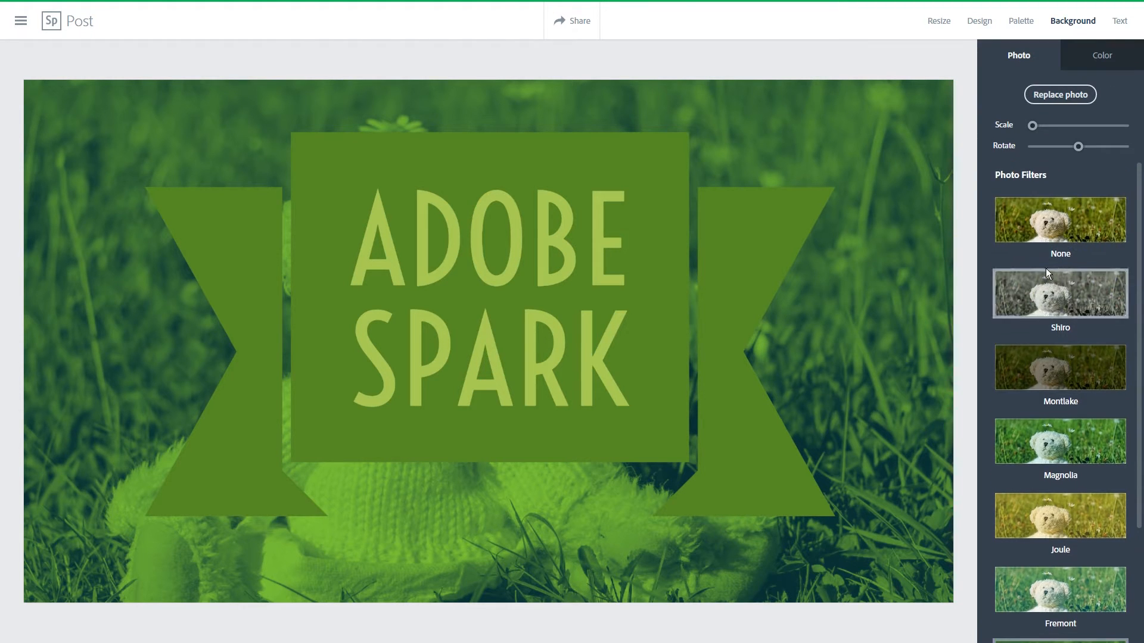
pyautogui.click(1070, 237)
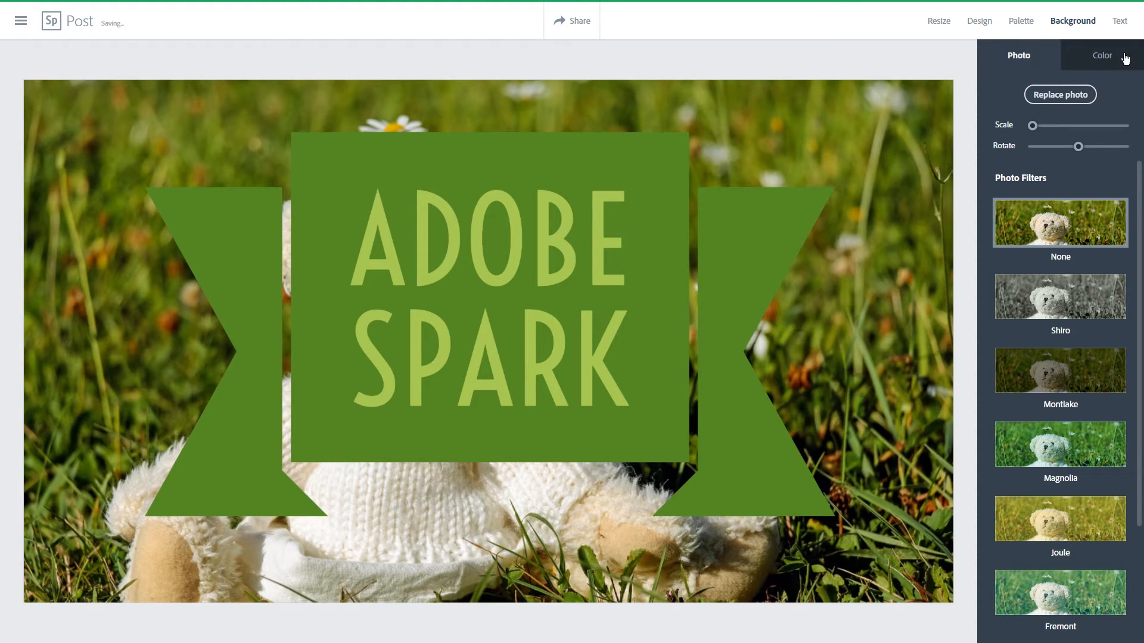
pyautogui.click(1083, 306)
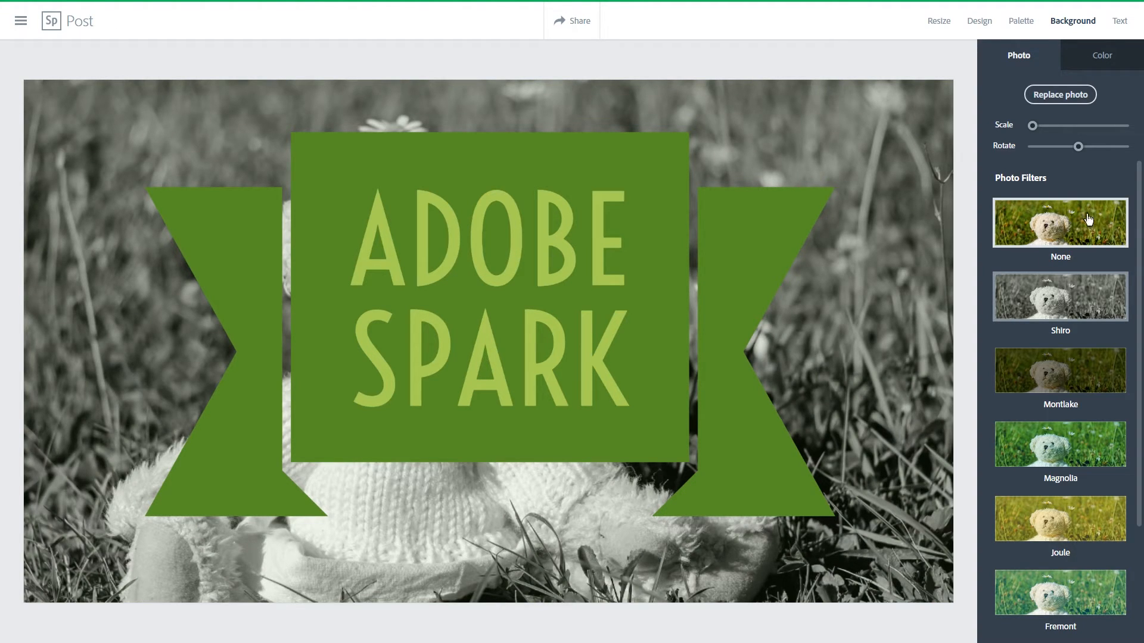
pyautogui.click(1058, 230)
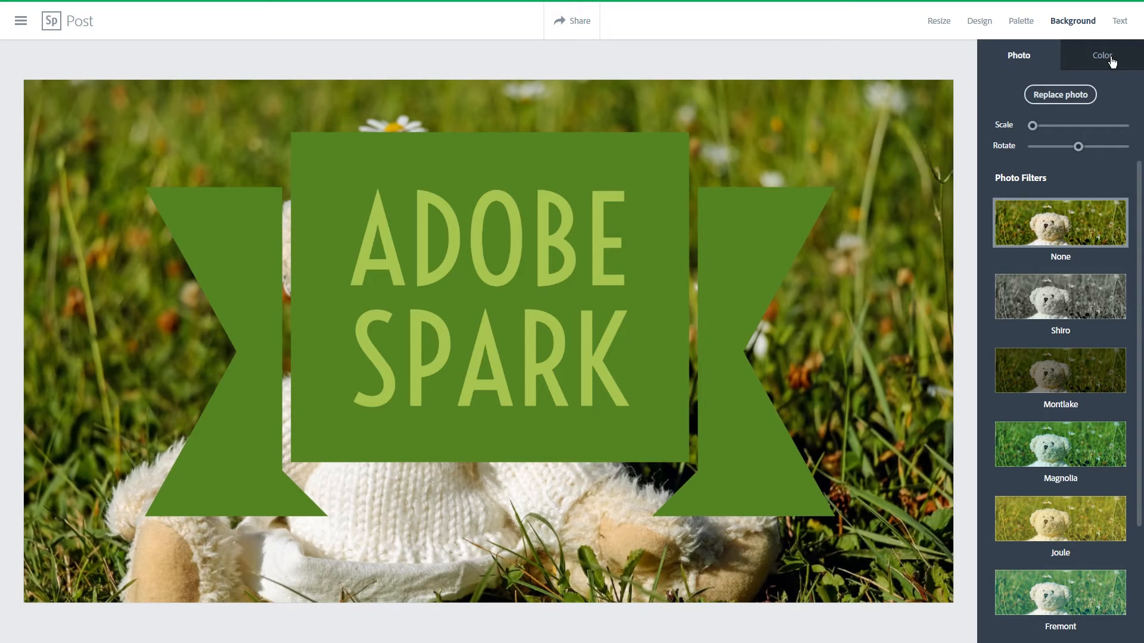
# Step: Enlarge the ADOBE SPARK text with its ribbon slightly and centre it horizontally, a little lower on the image
pyautogui.click(1122, 21)
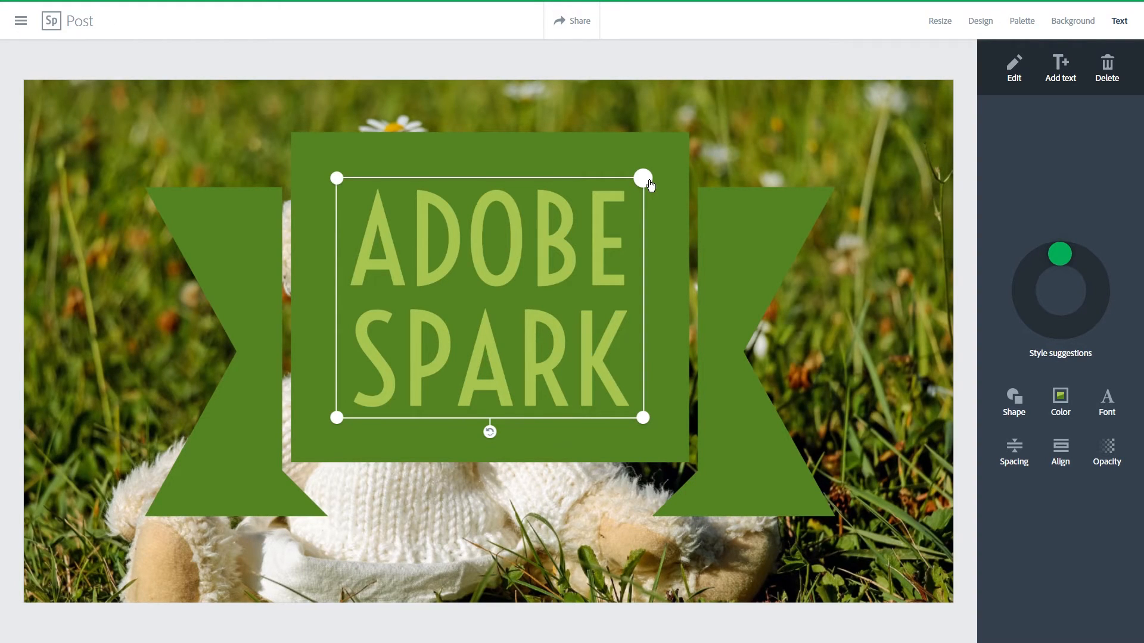
pyautogui.moveTo(650, 185); pyautogui.dragTo(760, 211)
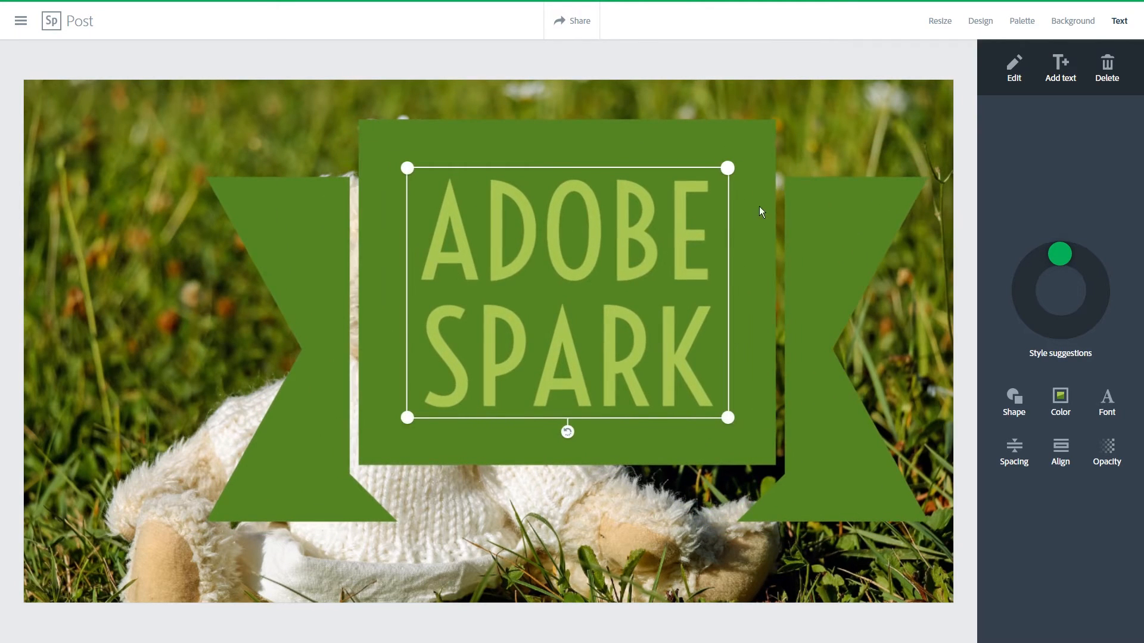
pyautogui.moveTo(677, 256); pyautogui.dragTo(596, 293)
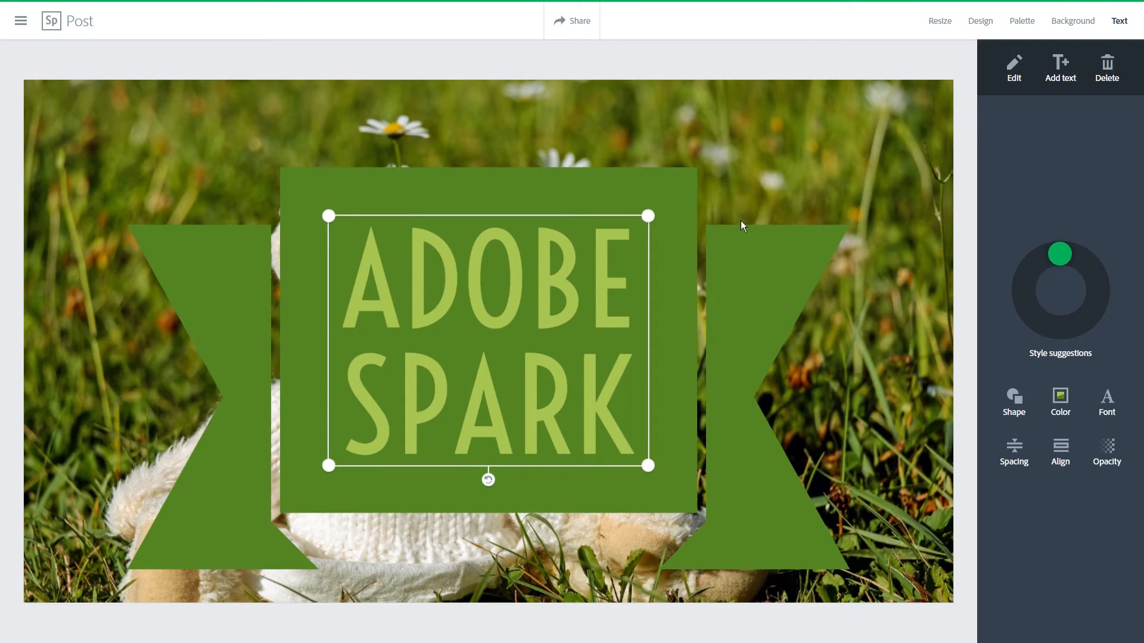
pyautogui.moveTo(648, 218); pyautogui.dragTo(685, 204)
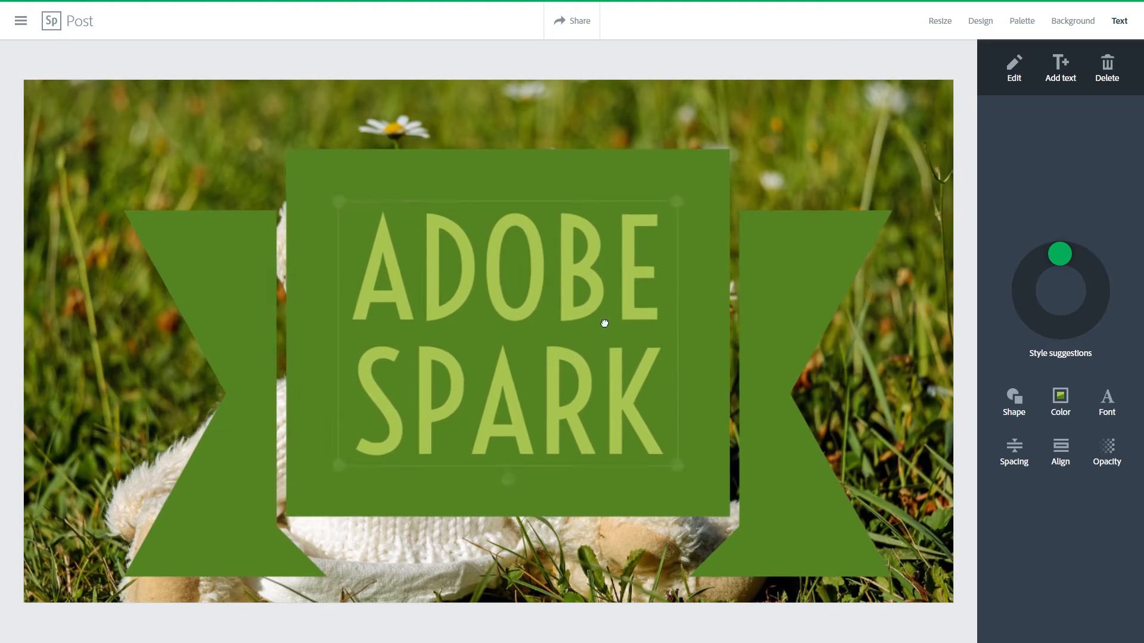
pyautogui.moveTo(606, 325)
pyautogui.mouseDown()
pyautogui.moveTo(587, 294)
pyautogui.moveTo(587, 322)
pyautogui.mouseUp()
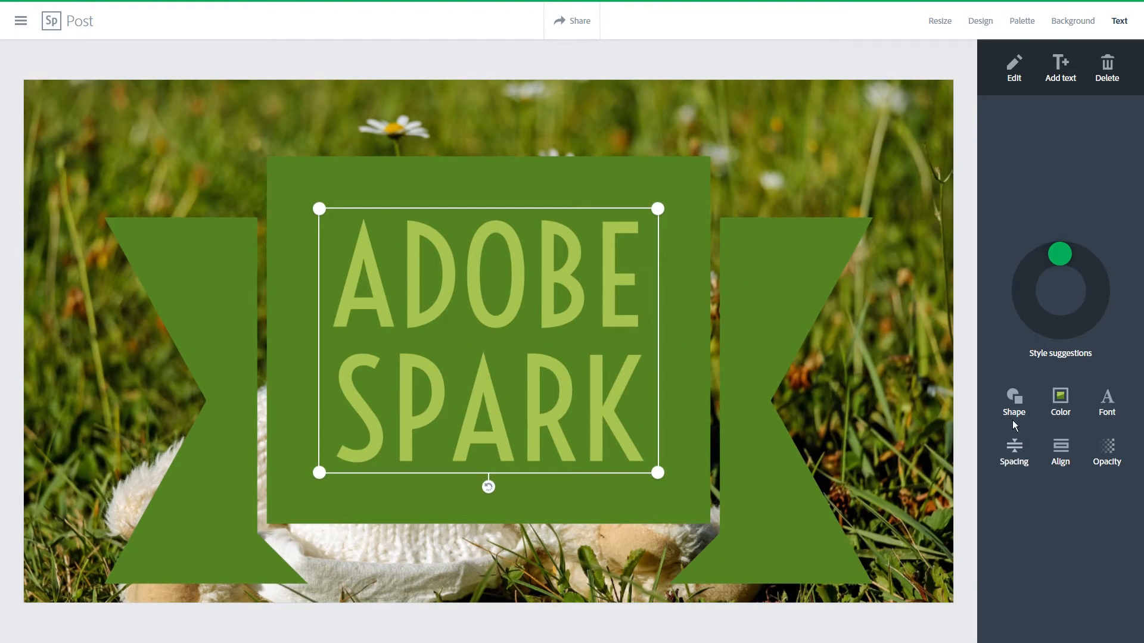
# Step: Try the Basic shadowed-text and cut-out text shapes on the ADOBE SPARK text in place of the ribbon
pyautogui.click(1022, 405)
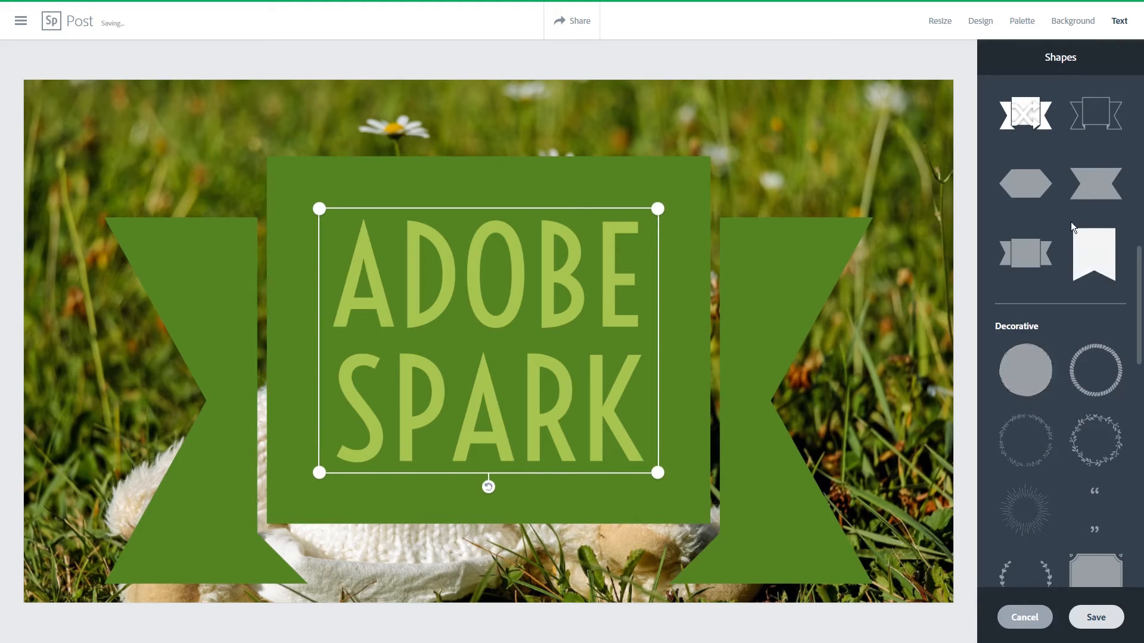
pyautogui.scroll(2, 1059, 192)
pyautogui.scroll(5, 1059, 192)
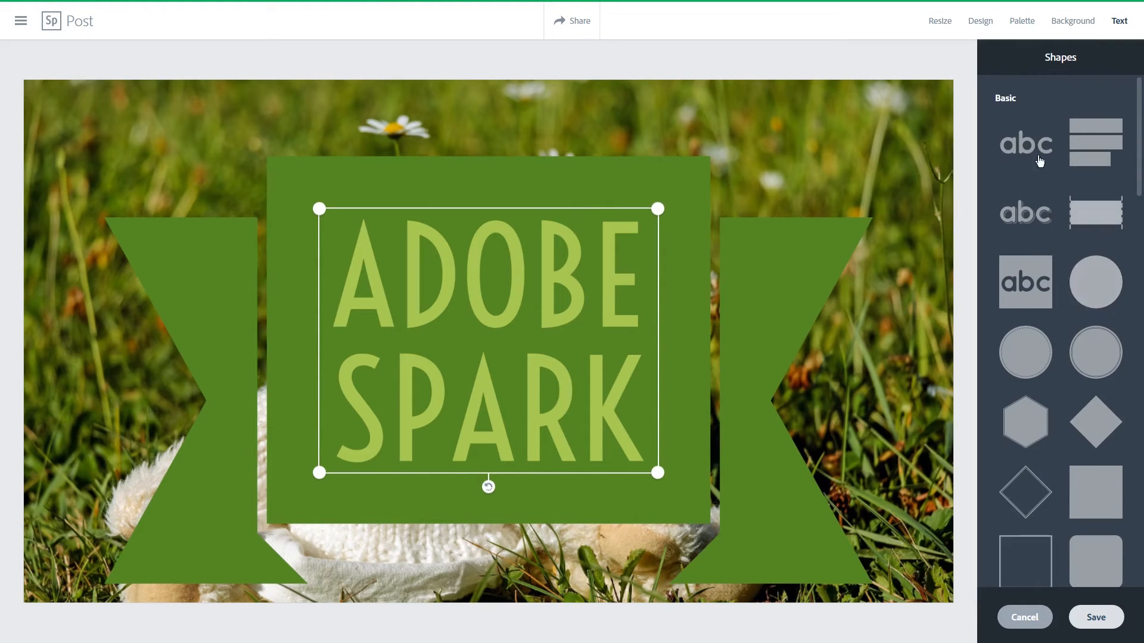
pyautogui.click(1028, 216)
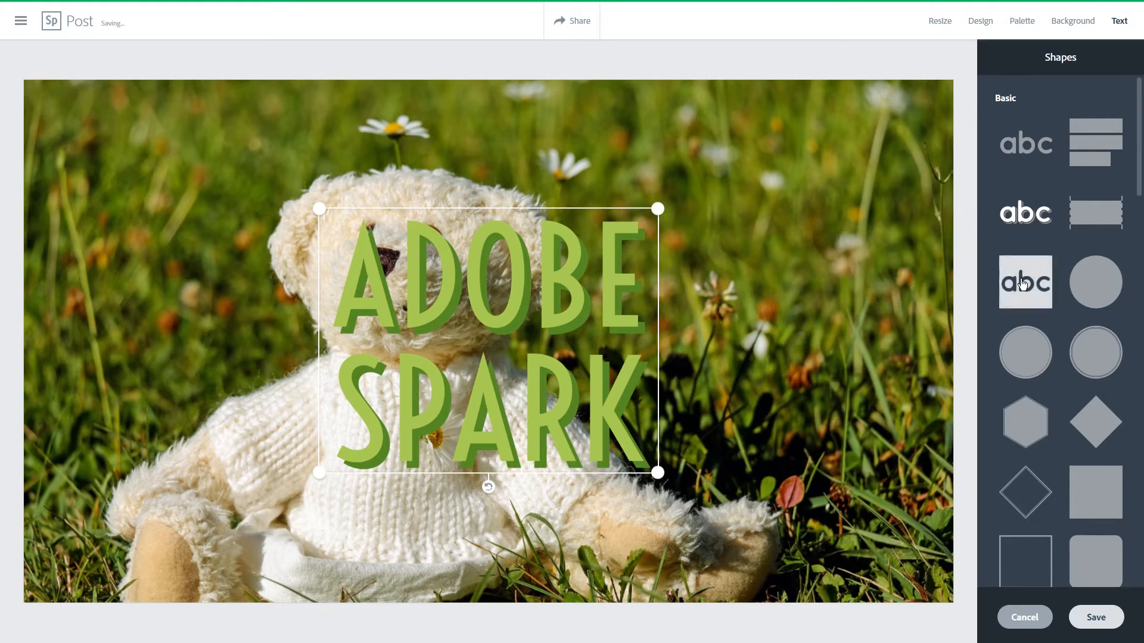
pyautogui.click(1025, 284)
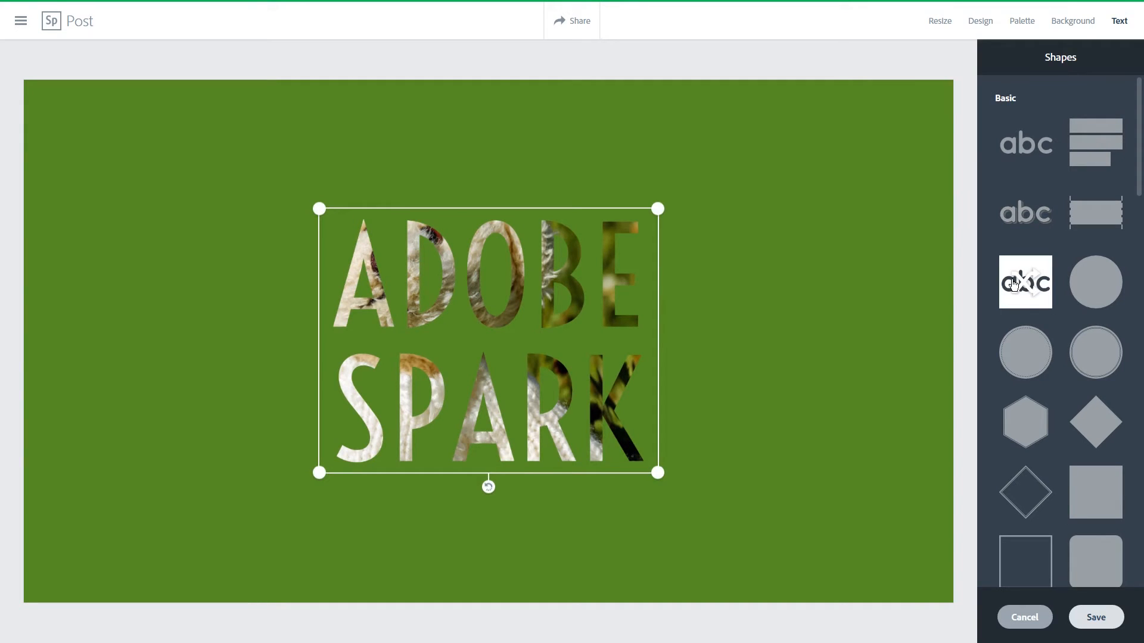
# Step: Try the double-ringed circle and plain square behind the text, and switch to the filled rounded square
pyautogui.scroll(-1, 1023, 351)
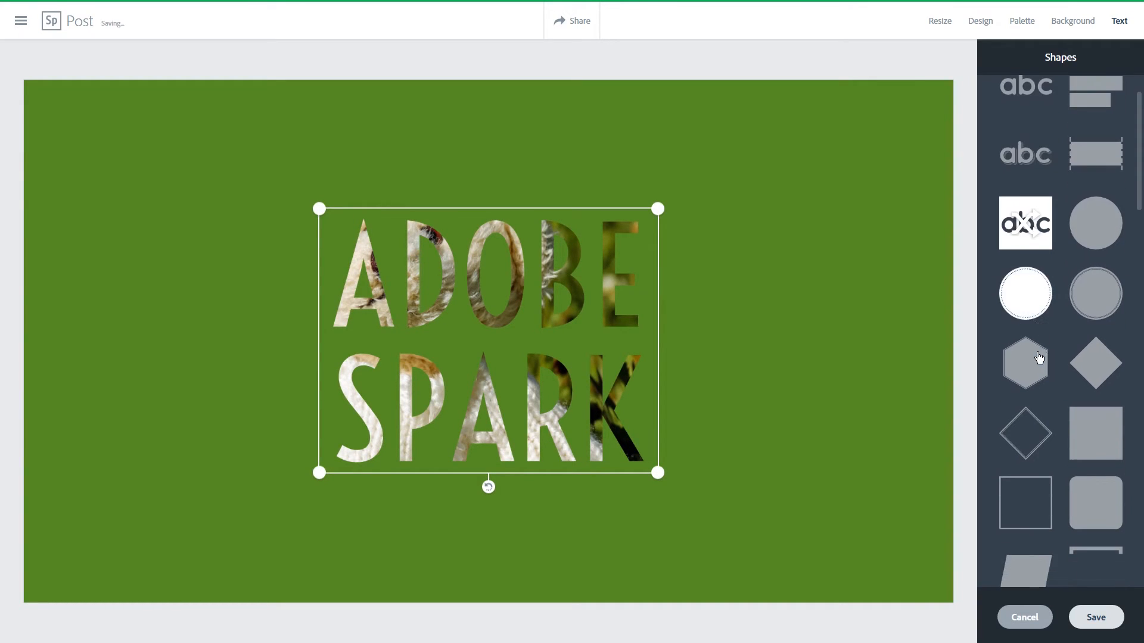
pyautogui.click(1110, 317)
pyautogui.scroll(-2, 1096, 298)
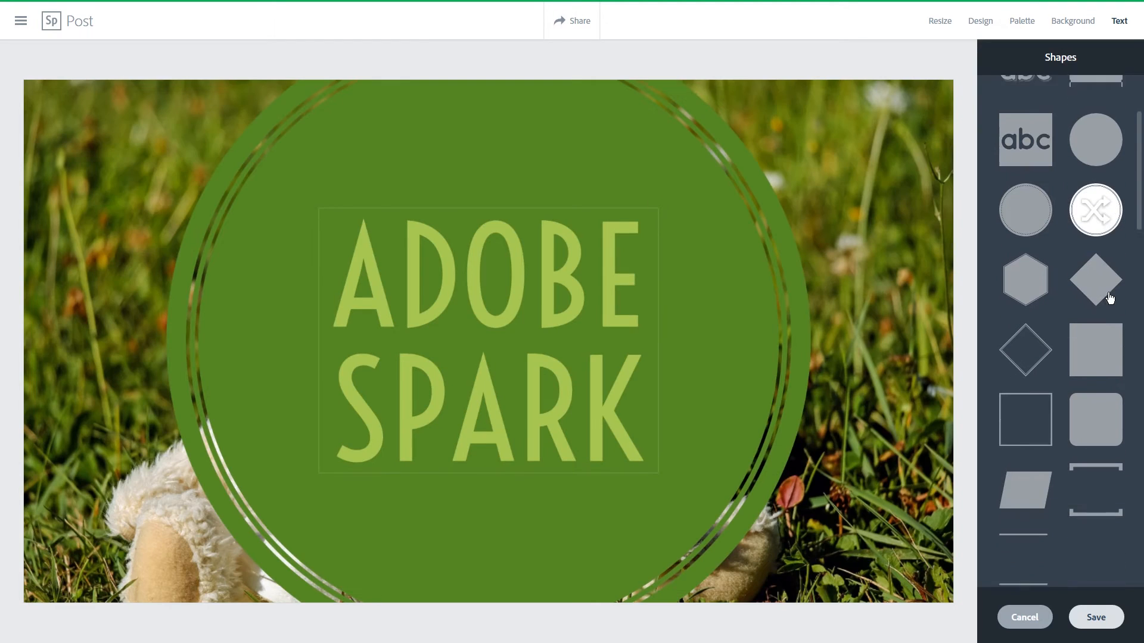
pyautogui.click(1095, 313)
pyautogui.click(1091, 387)
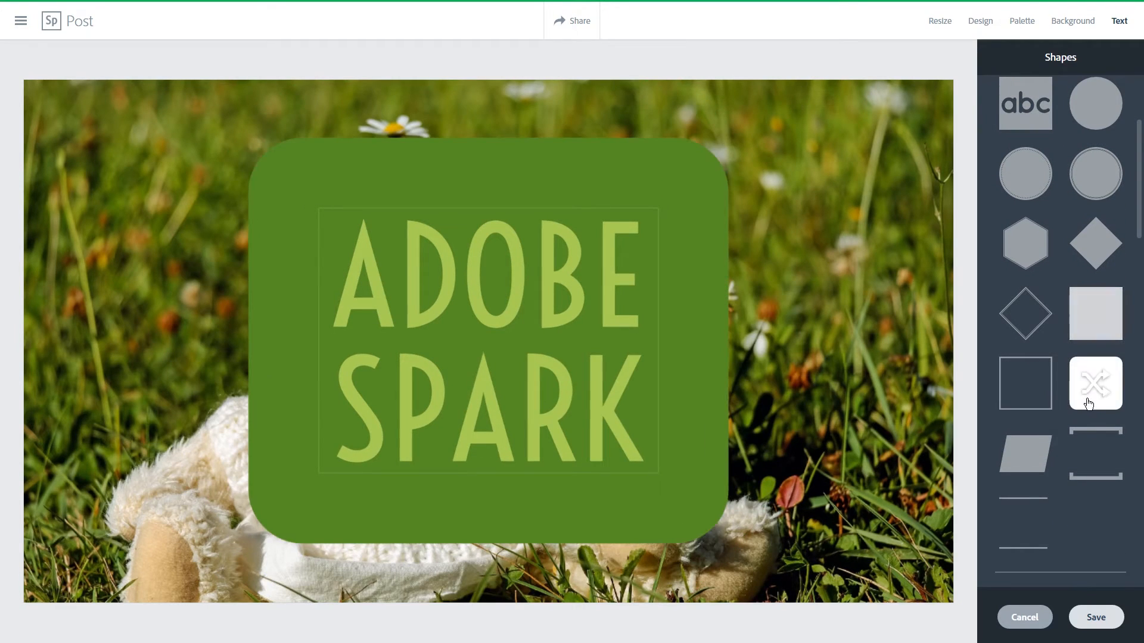
# Step: Try the filled diamond behind the ADOBE SPARK text and return to the filled rounded square
pyautogui.scroll(1, 1074, 292)
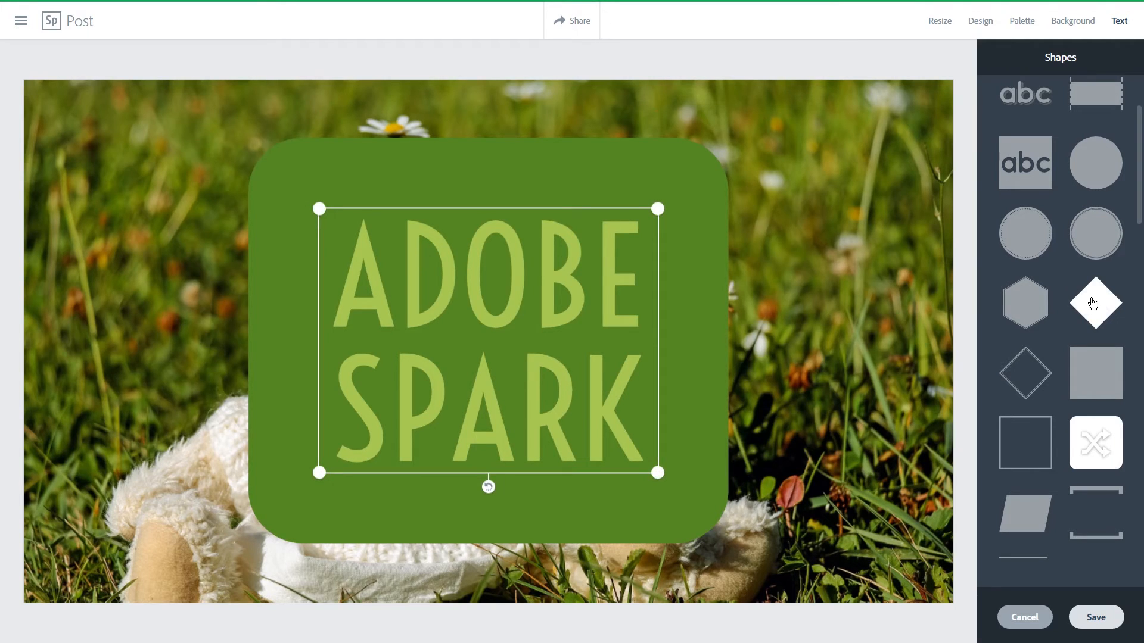
pyautogui.click(1093, 303)
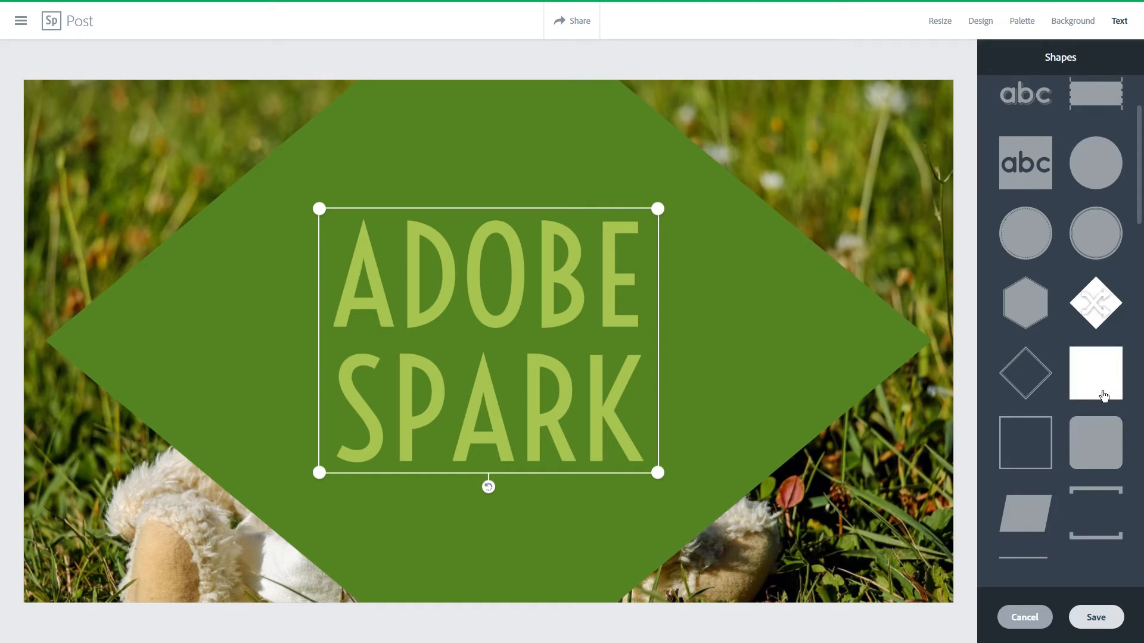
pyautogui.click(1096, 443)
pyautogui.moveTo(595, 428); pyautogui.dragTo(304, 316)
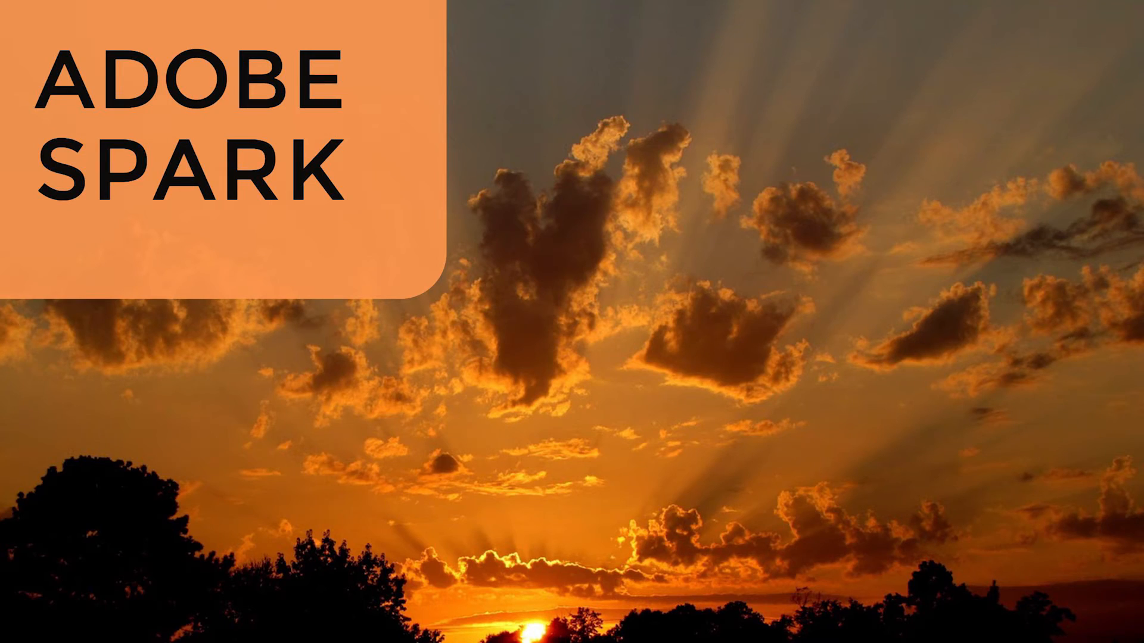
# Step: Try the elongated hexagon and the notched ribbon from the Banner shapes behind the ADOBE SPARK text
pyautogui.scroll(-3, 1089, 381)
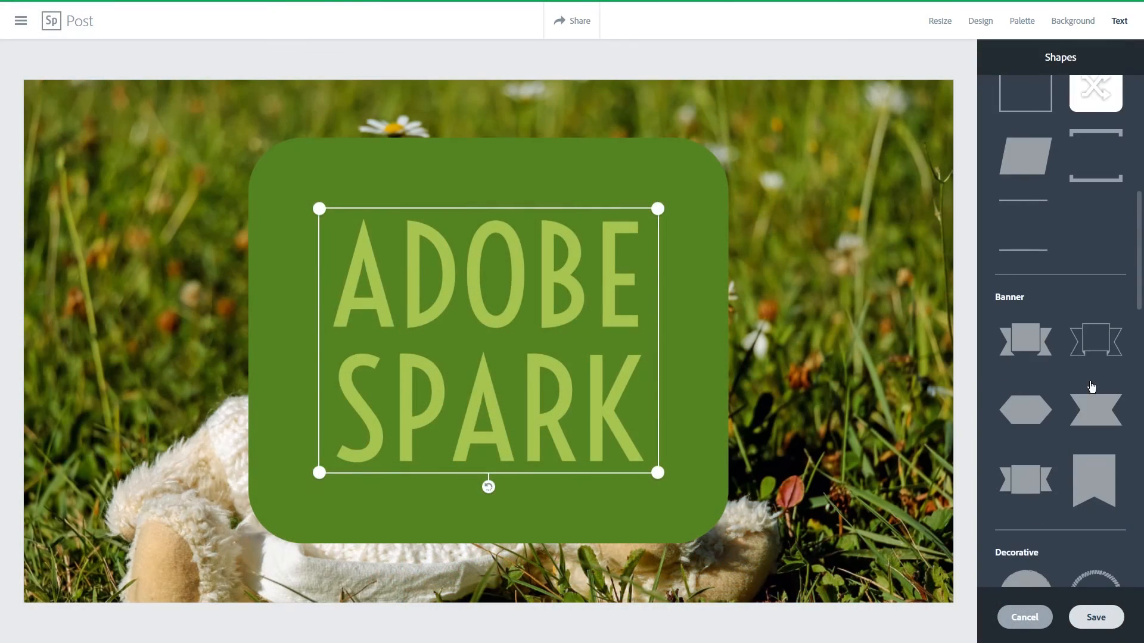
pyautogui.scroll(-2, 1067, 367)
pyautogui.click(1036, 353)
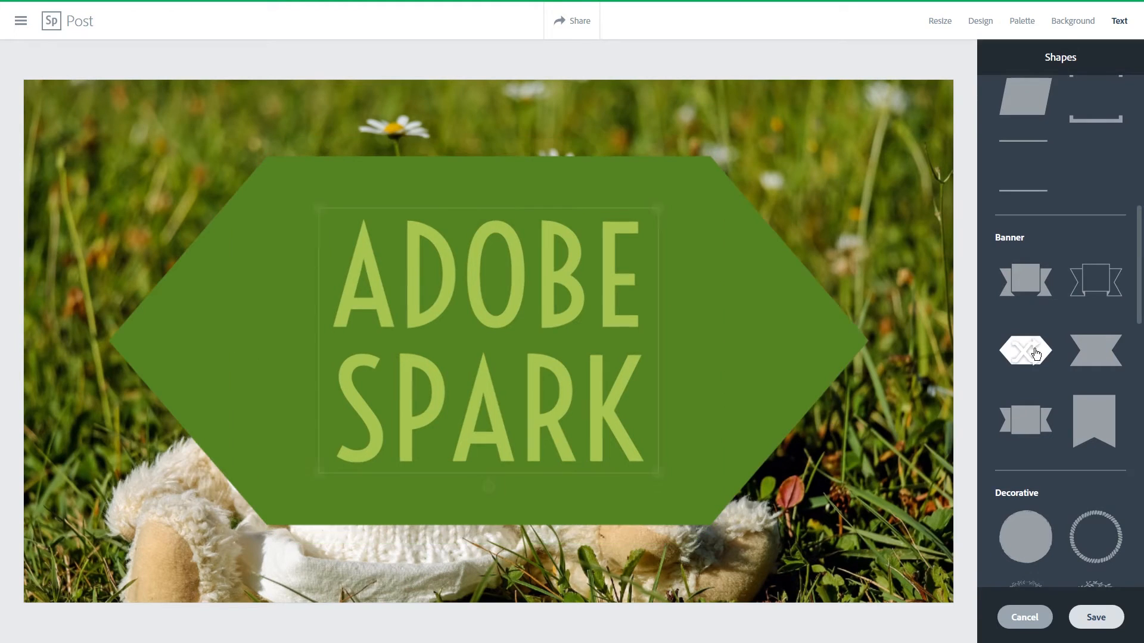
pyautogui.scroll(3, 1049, 333)
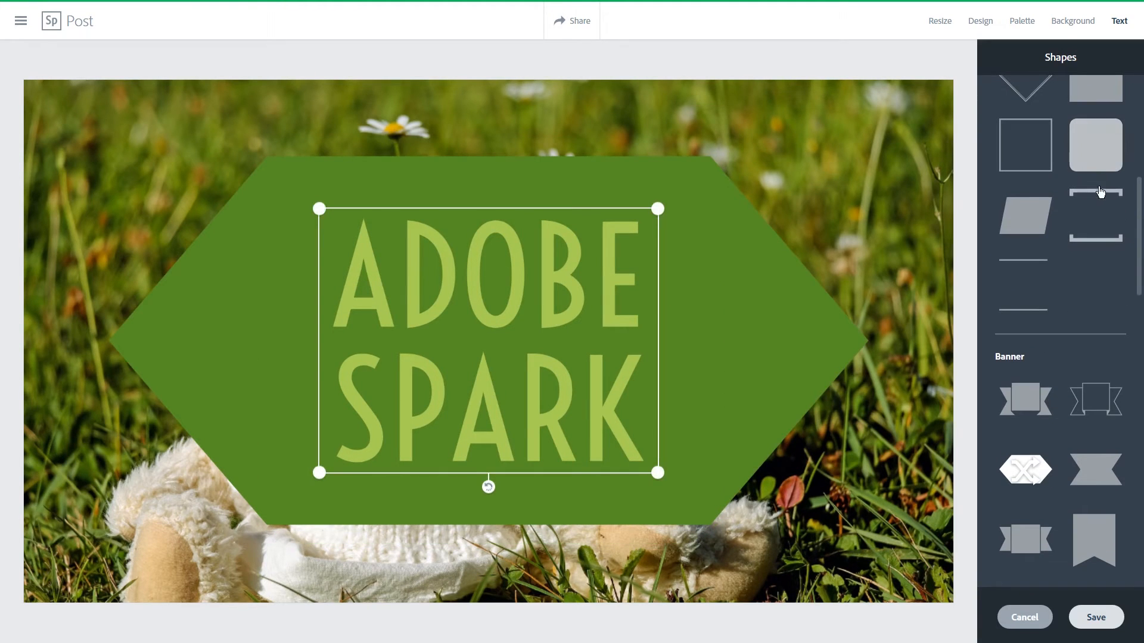
pyautogui.scroll(-4, 1113, 249)
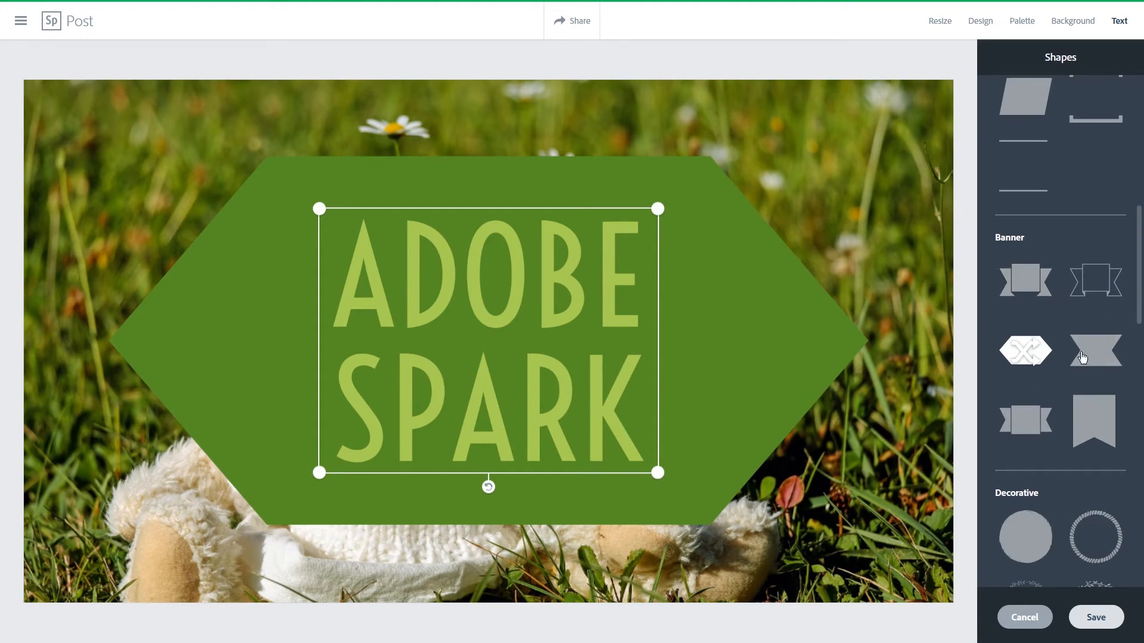
pyautogui.click(1100, 348)
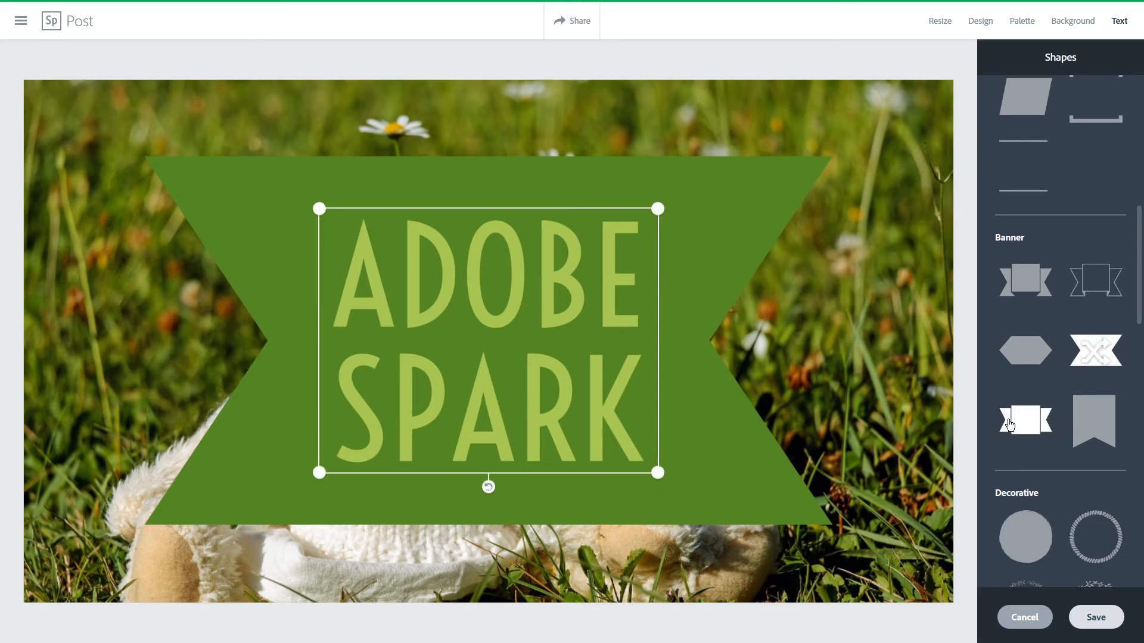
# Step: Try the Decorative leaf-cornered frame and square speech bubble behind the ADOBE SPARK text, moving the text slightly up with the bubble
pyautogui.scroll(-4, 1042, 426)
pyautogui.scroll(-2, 1066, 398)
pyautogui.click(1088, 399)
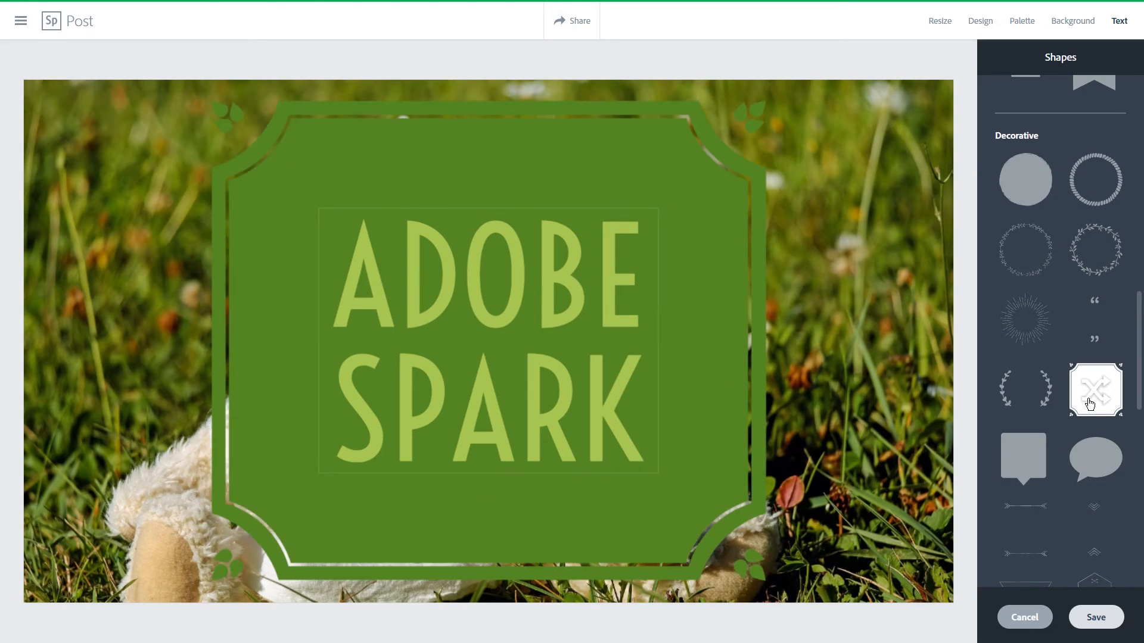
pyautogui.scroll(-1, 1088, 401)
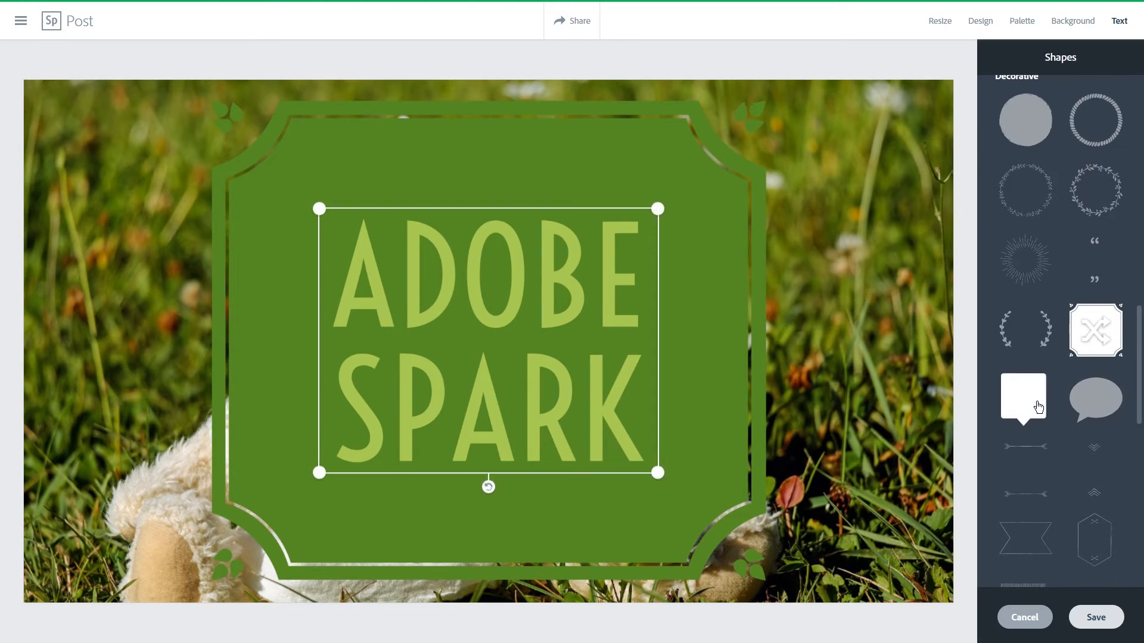
pyautogui.click(1038, 405)
pyautogui.moveTo(617, 404); pyautogui.dragTo(617, 361)
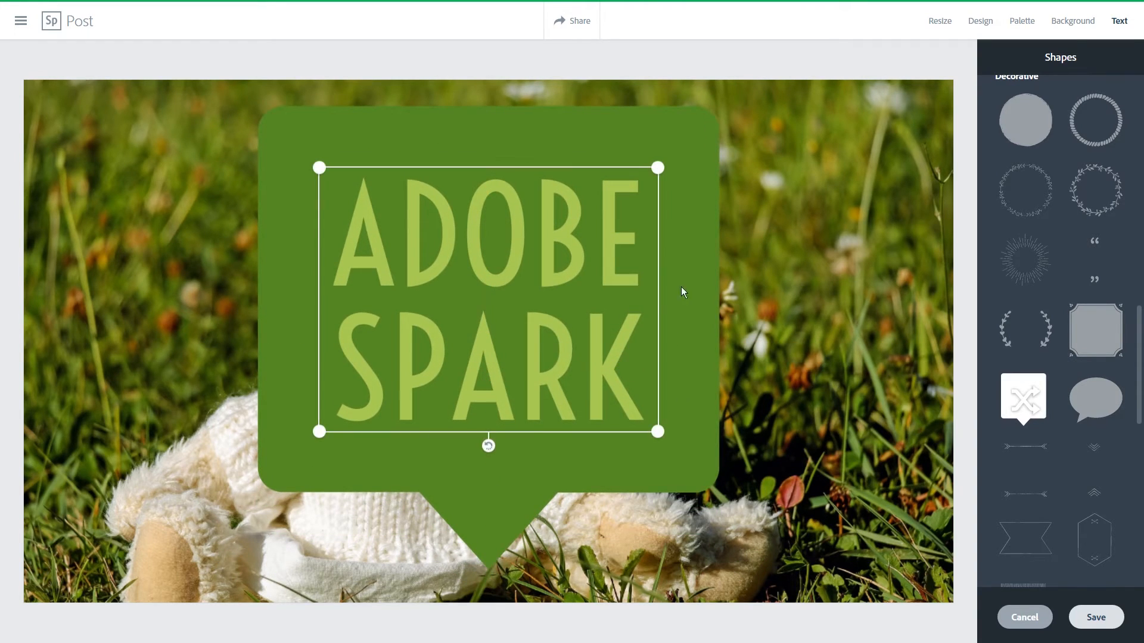
# Step: Try the Facebook icon from the Social shapes beside the ADOBE SPARK text and move the text back down to the vertical centre
pyautogui.scroll(-10, 1045, 479)
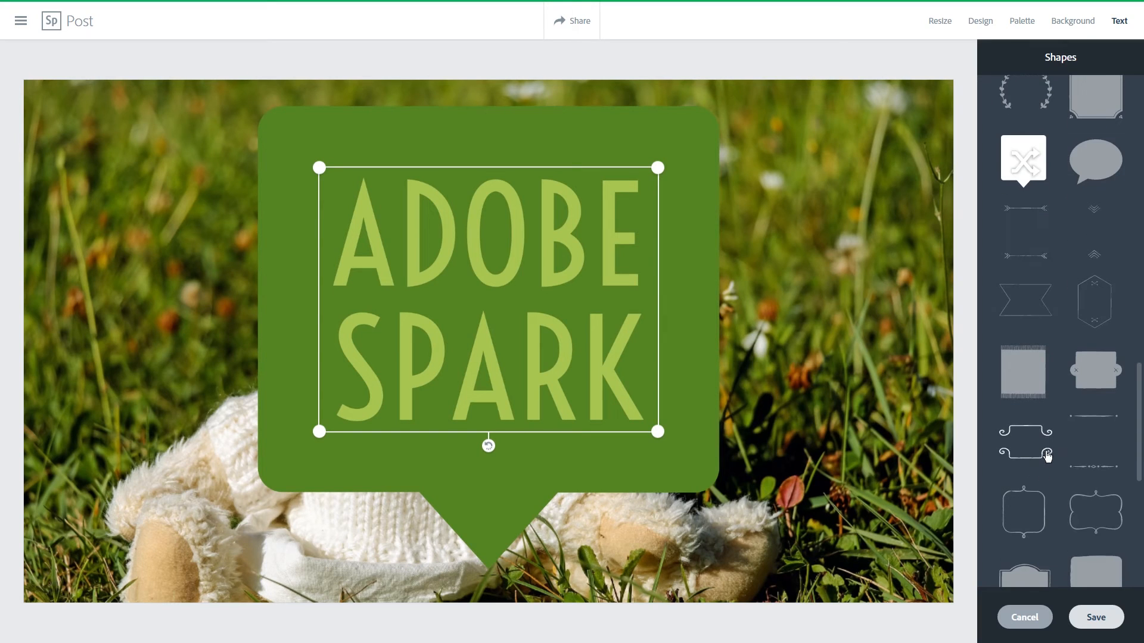
pyautogui.scroll(-1, 1053, 447)
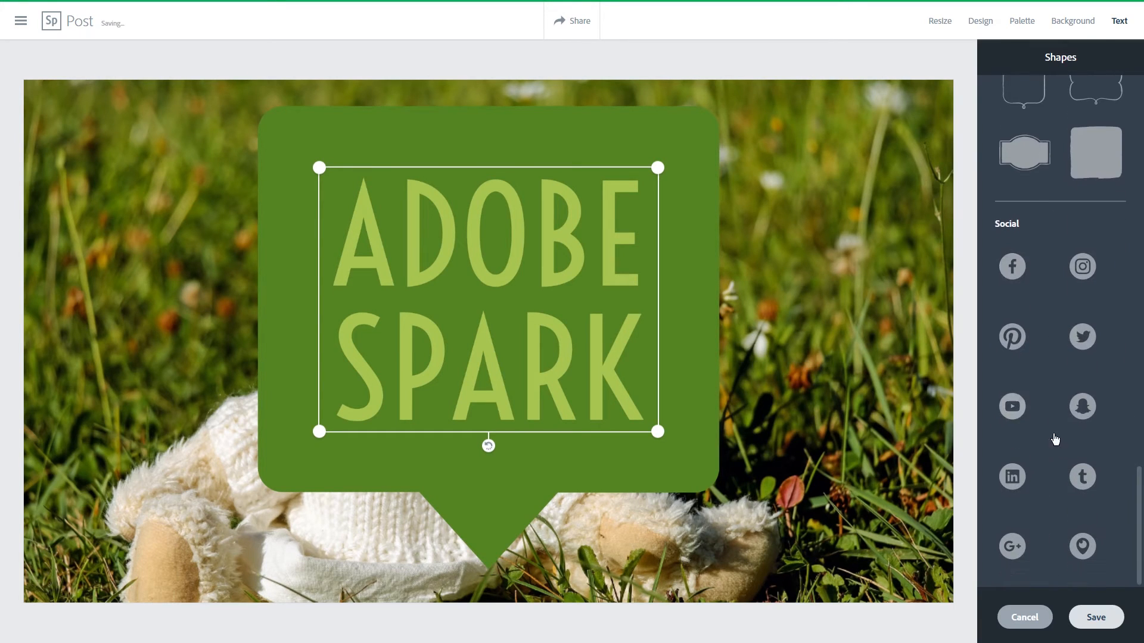
pyautogui.click(1013, 268)
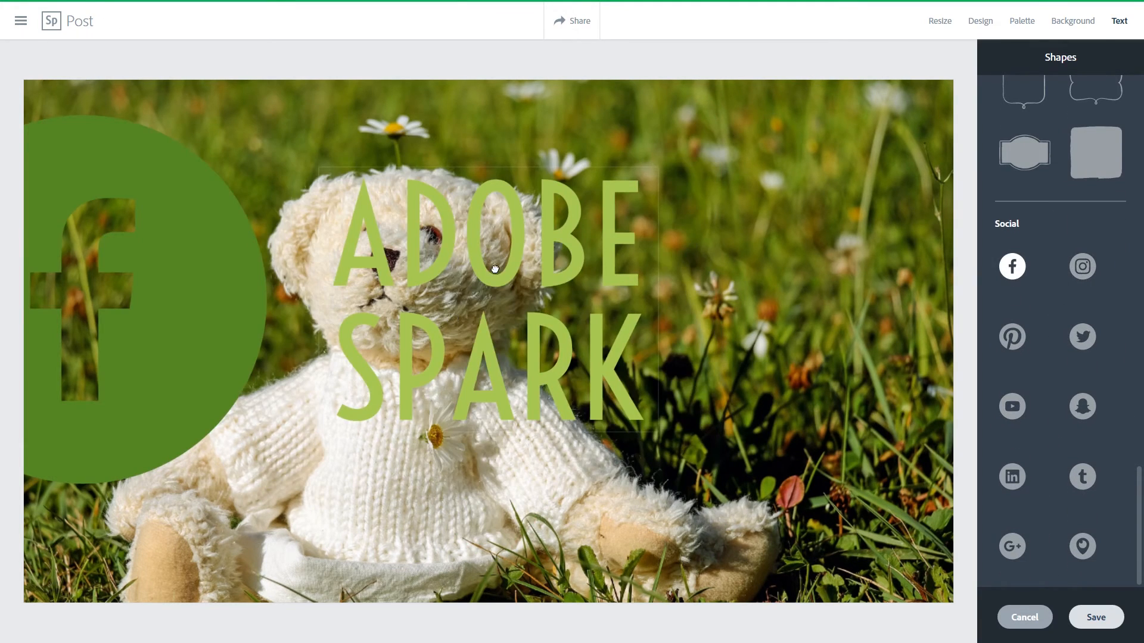
pyautogui.moveTo(496, 269); pyautogui.dragTo(480, 310)
# Step: Apply the Decorative rough-edged rounded square behind the ADOBE SPARK text and look through the Banner and Decorative shapes again
pyautogui.scroll(5, 1037, 387)
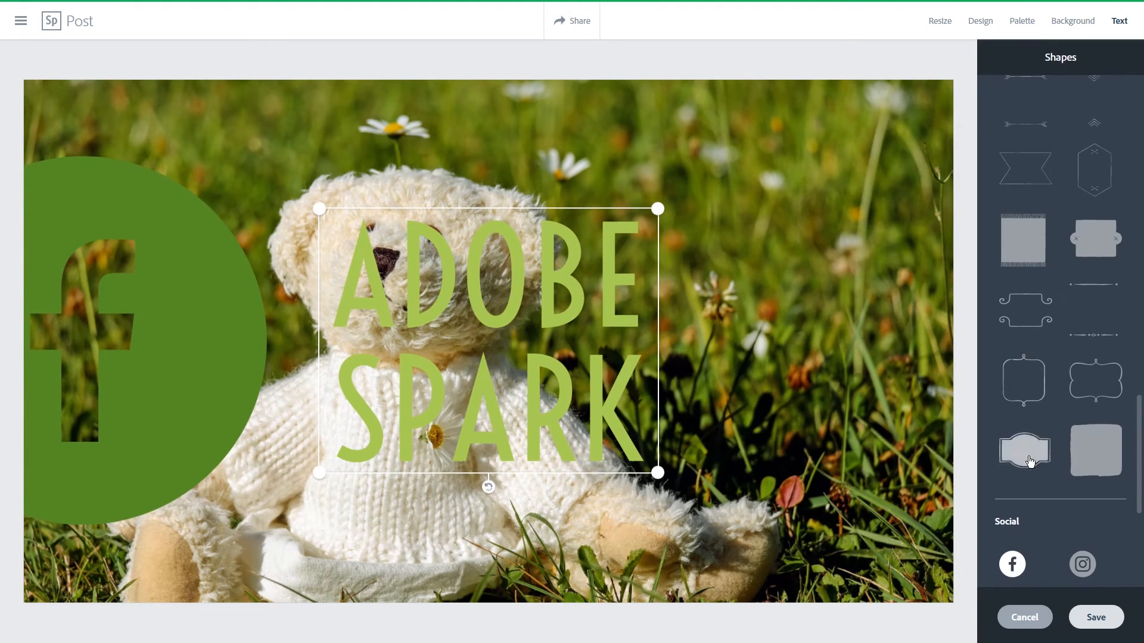
pyautogui.click(1090, 452)
pyautogui.scroll(5, 1083, 417)
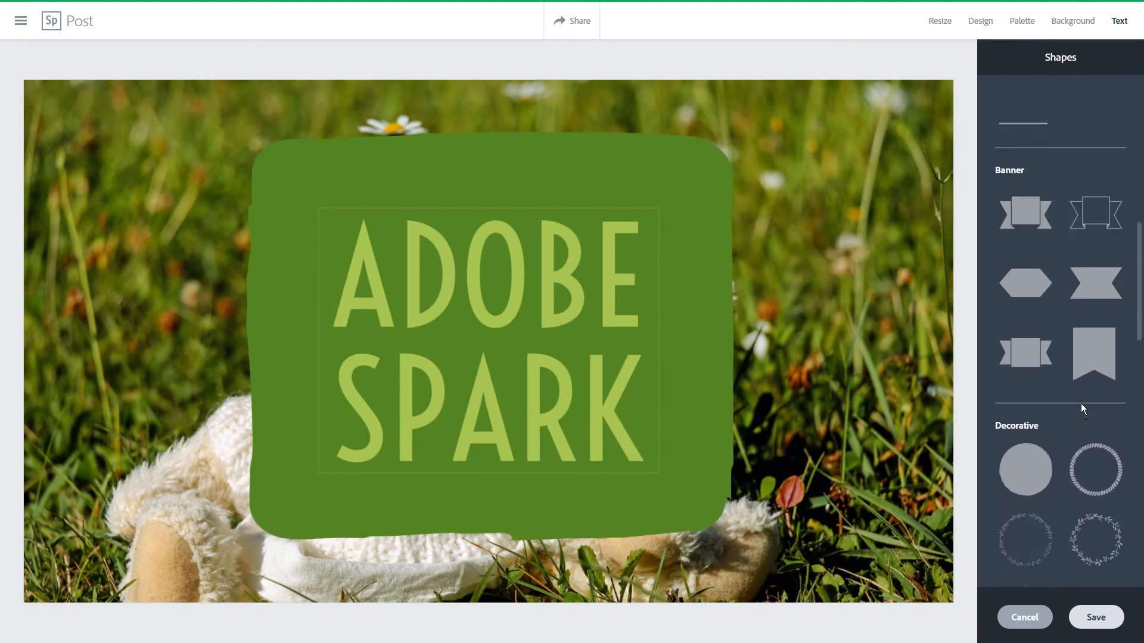
pyautogui.scroll(5, 1080, 404)
pyautogui.scroll(-6, 1105, 402)
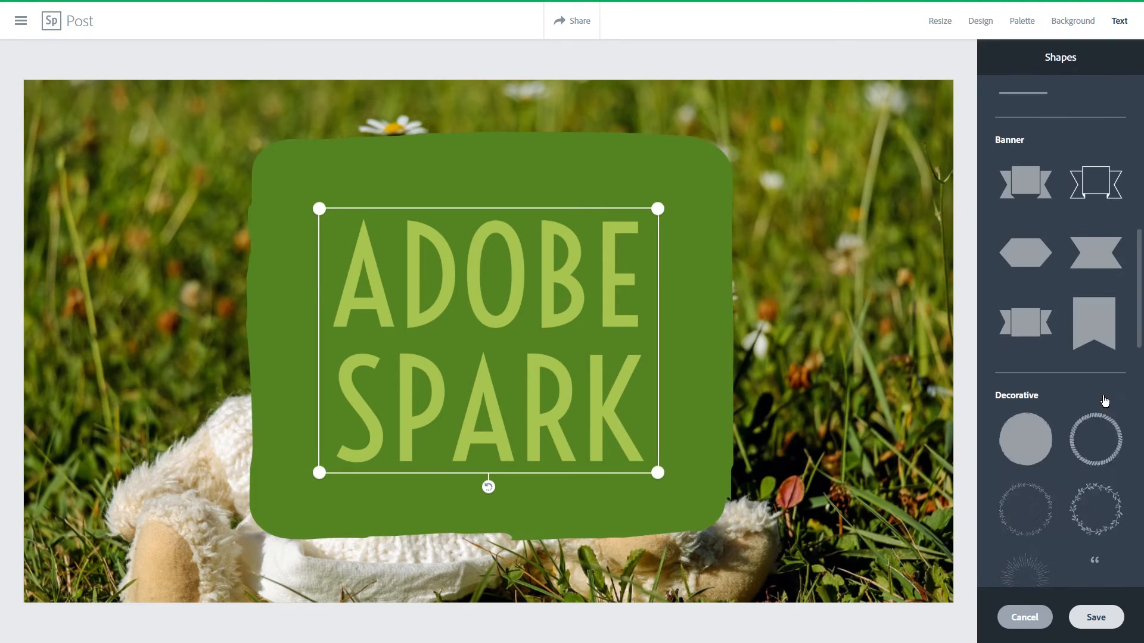